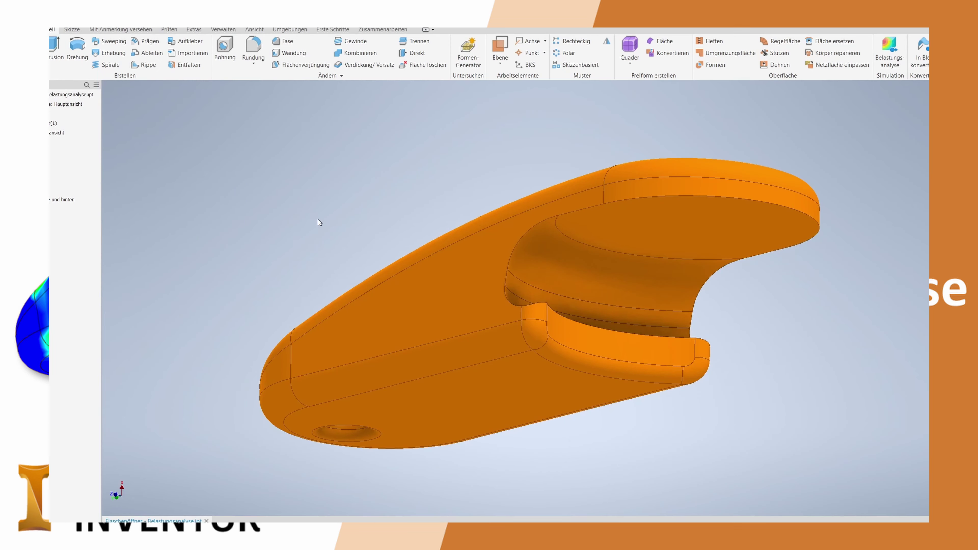
Inspect the bottle opener, then bring up its iProperties on the Physikalisch tab
mouse_move(372, 238)
shift+middle_down()
mouse_move(339, 219)
mouse_move(360, 236)
mouse_move(484, 266)
mouse_move(388, 257)
mouse_move(448, 259)
mouse_move(430, 248)
mouse_move(397, 260)
mouse_move(432, 264)
shift+middle_up()
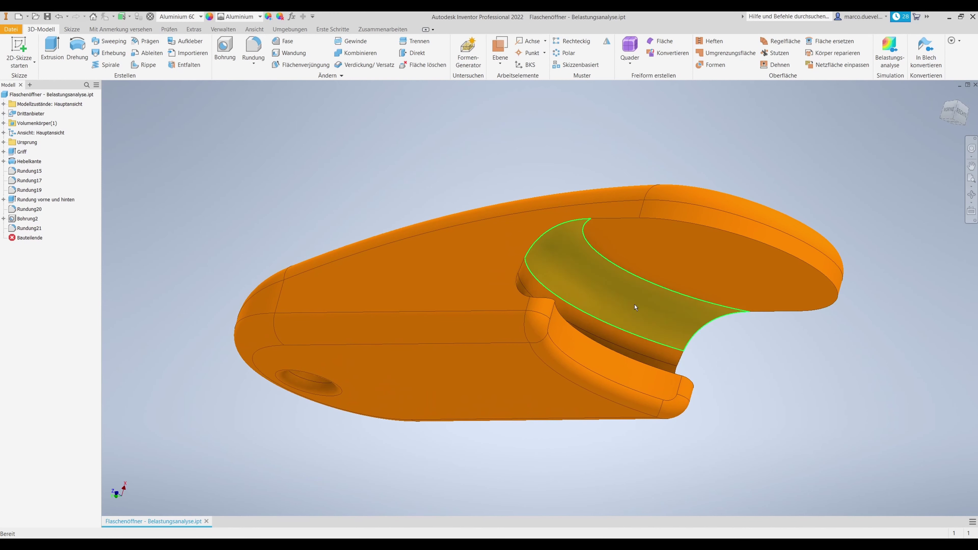
mouse_move(464, 346)
shift+middle_down()
mouse_move(436, 320)
mouse_move(436, 331)
mouse_move(404, 338)
mouse_move(433, 319)
mouse_move(436, 328)
mouse_move(429, 333)
mouse_move(406, 299)
mouse_move(414, 302)
shift+middle_up()
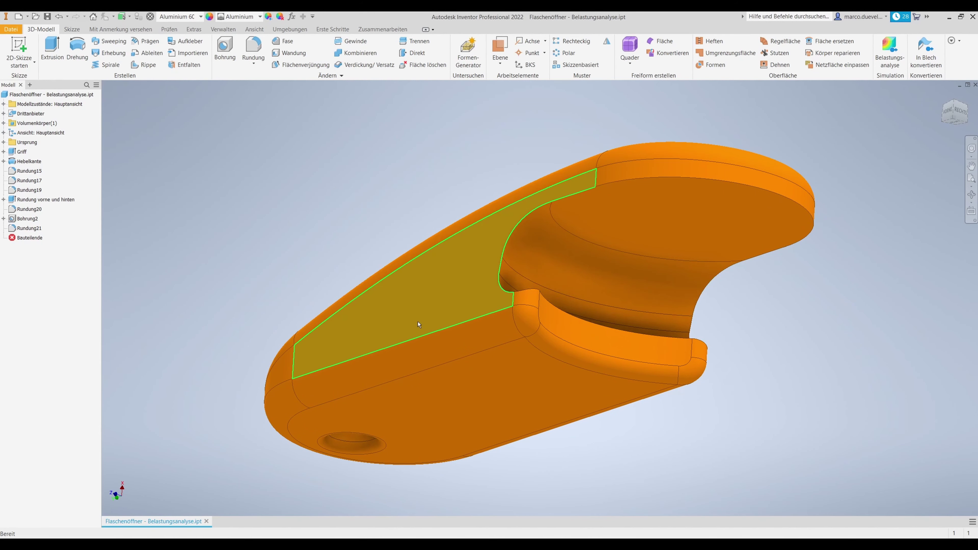
mouse_move(426, 316)
shift+middle_down()
mouse_move(470, 333)
mouse_move(548, 329)
mouse_move(349, 337)
mouse_move(421, 343)
mouse_move(429, 322)
shift+middle_up()
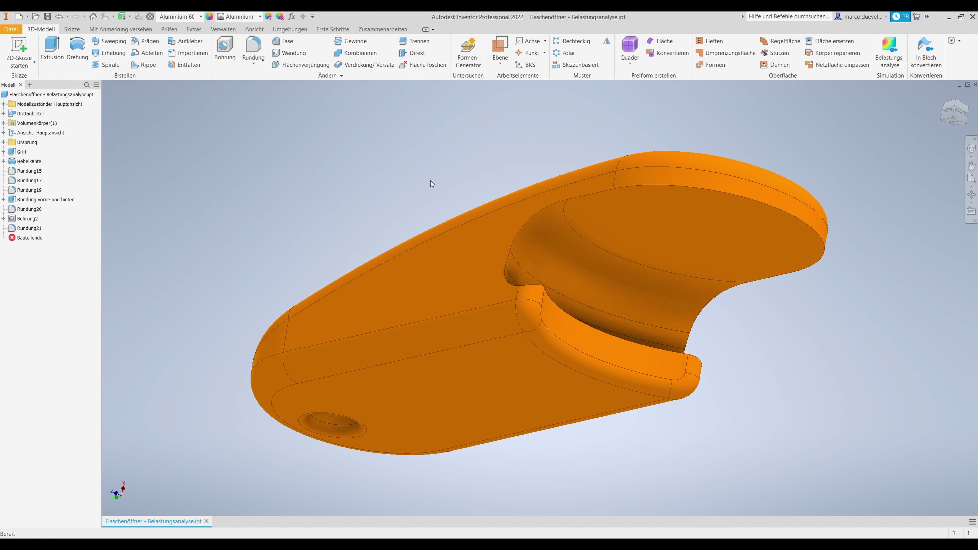
click(19, 95)
right_click(20, 97)
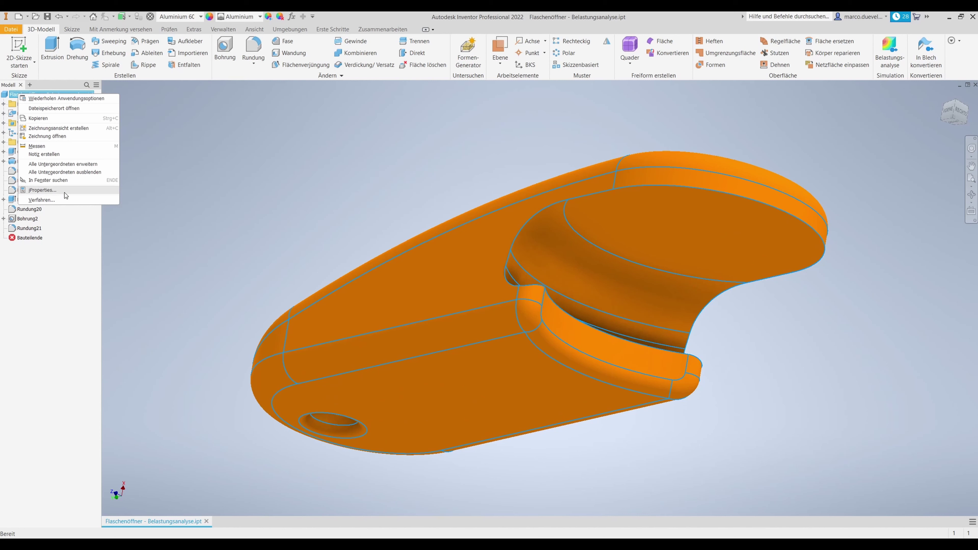
click(42, 190)
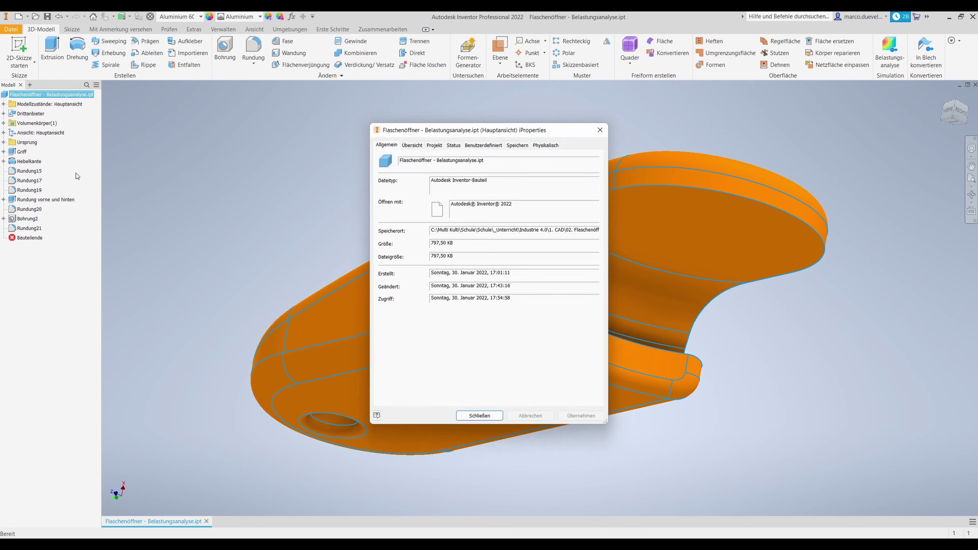
click(545, 145)
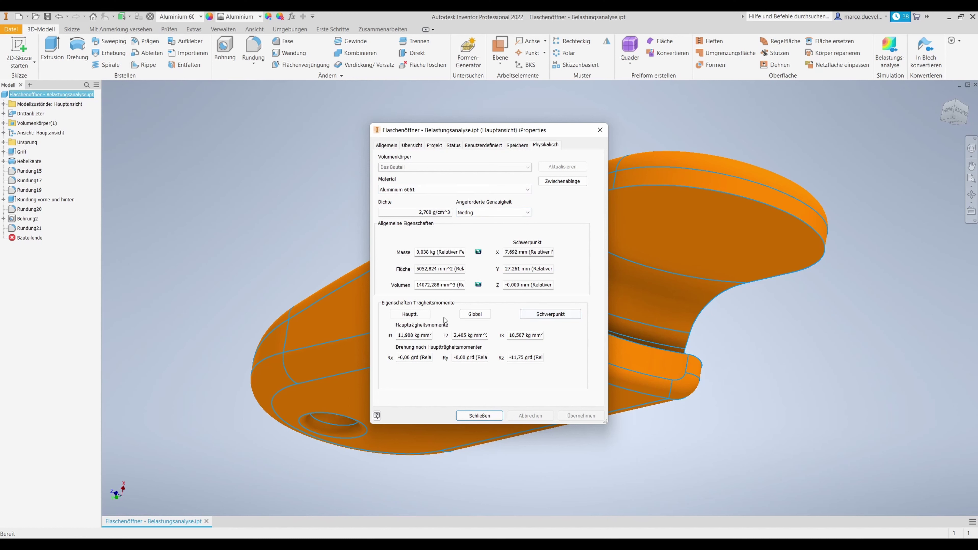
Change the material to PET-Kunststoff, giving density 1,541 g/cm^3 and mass 0,022 kg
click(467, 191)
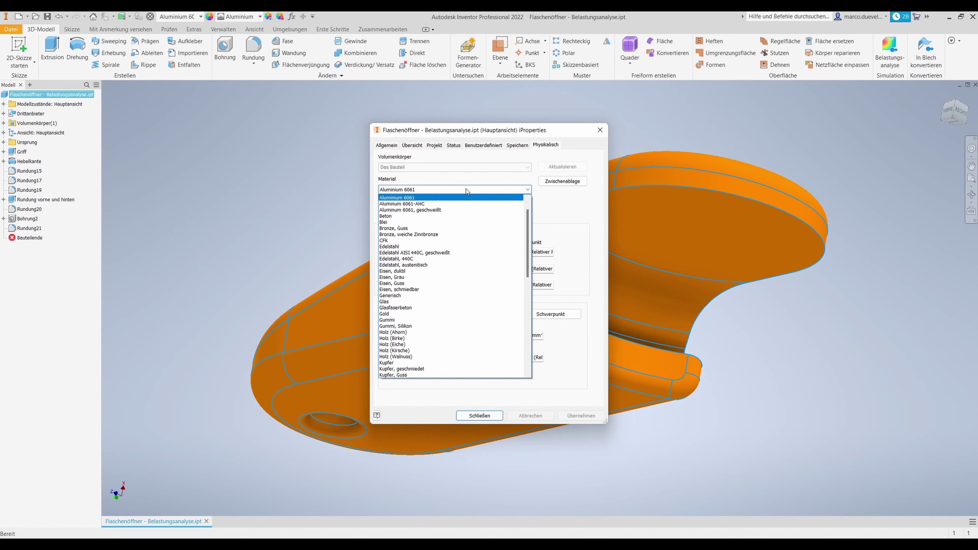
scroll(443, 214, down, 5)
scroll(443, 214, down, 8)
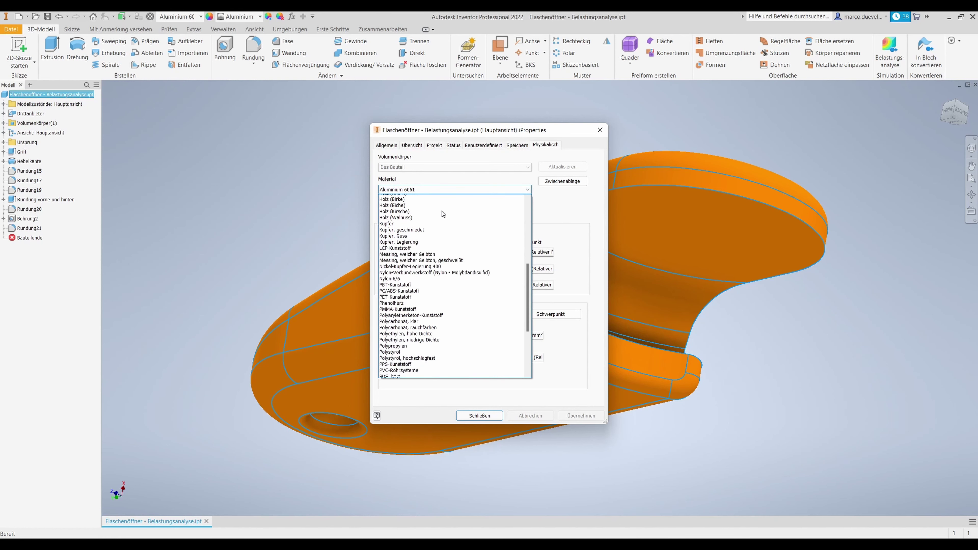
scroll(443, 215, down, 7)
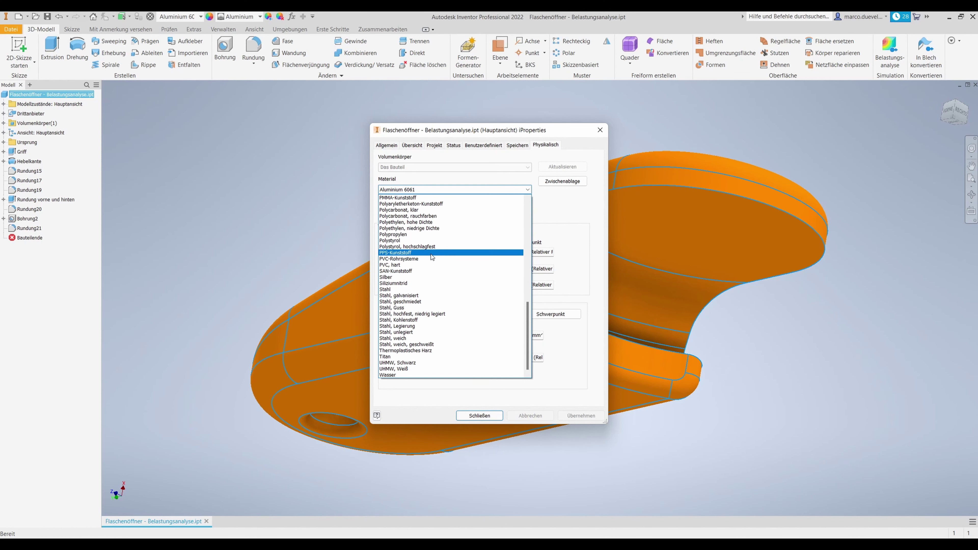
scroll(431, 254, up, 1)
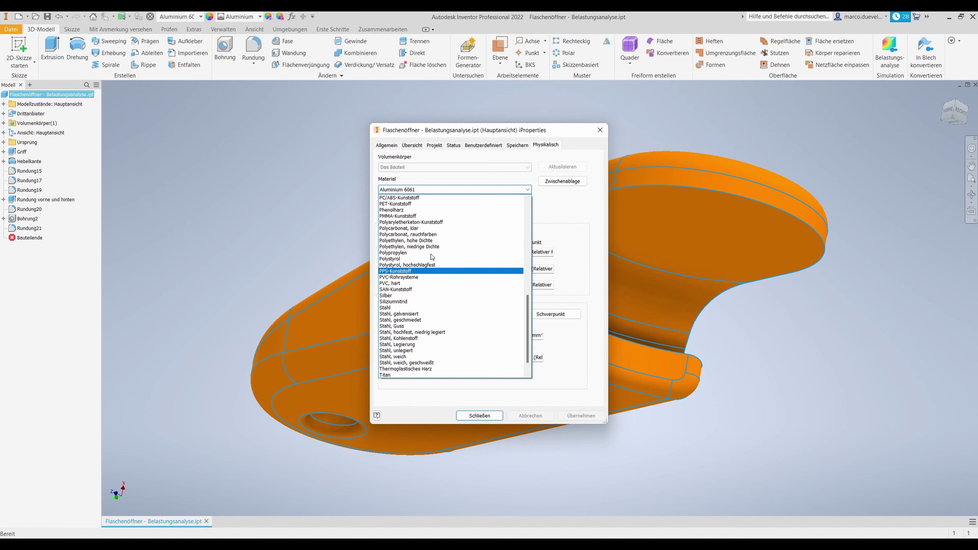
scroll(427, 247, up, 1)
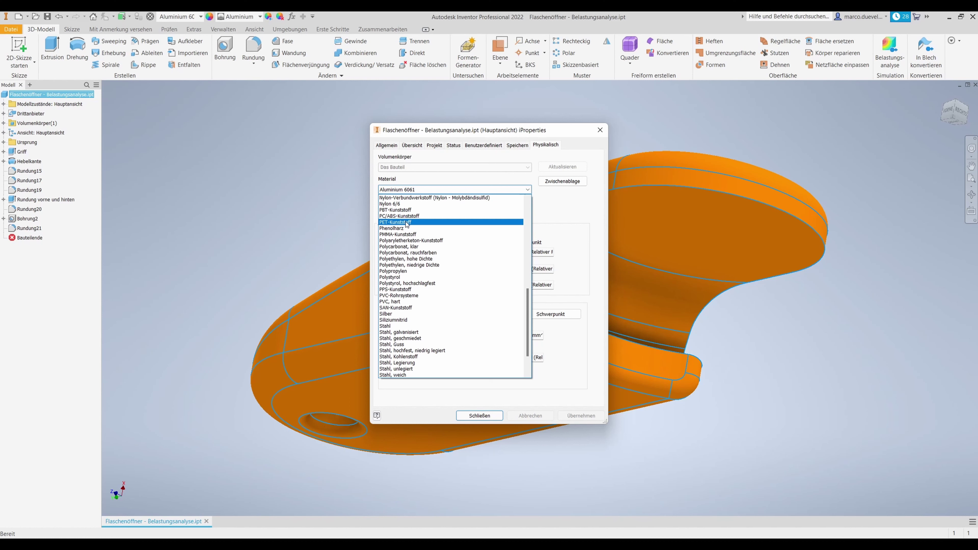
click(407, 223)
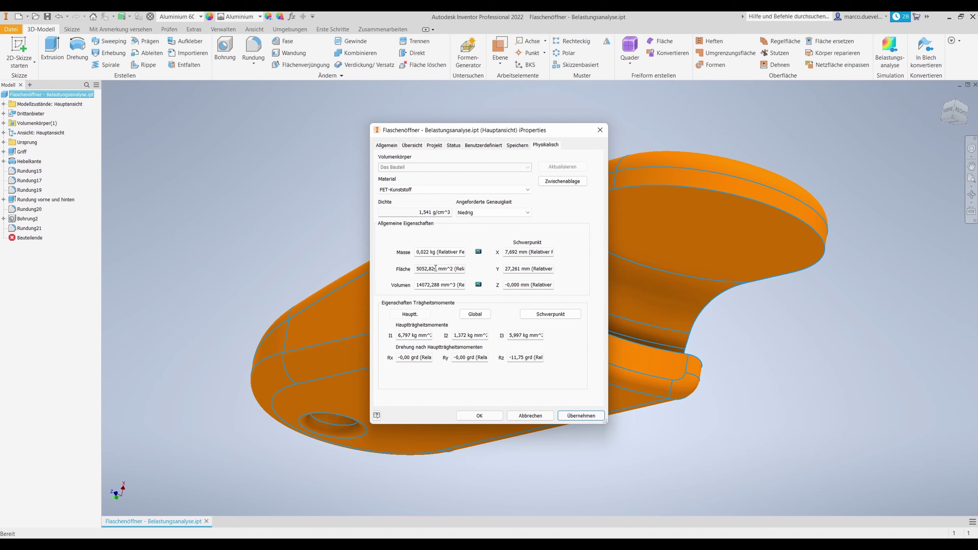
click(479, 416)
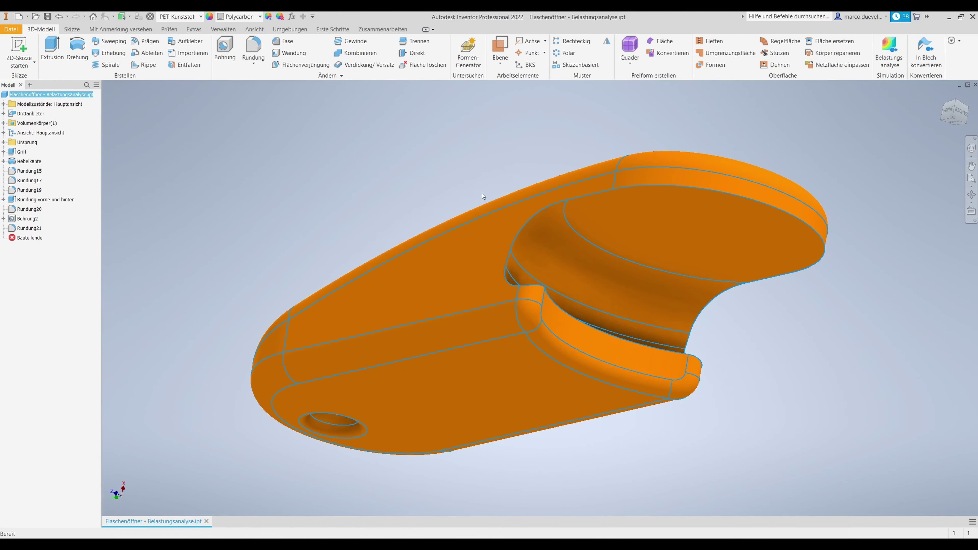
Create the static analysis study Statikanalyse:1 in the Belastungsanalyse environment
click(360, 207)
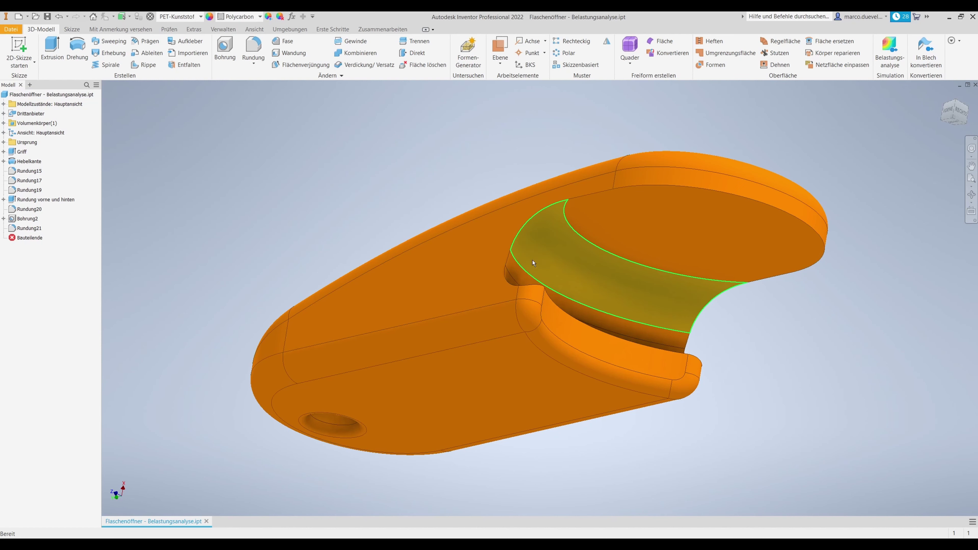
click(887, 49)
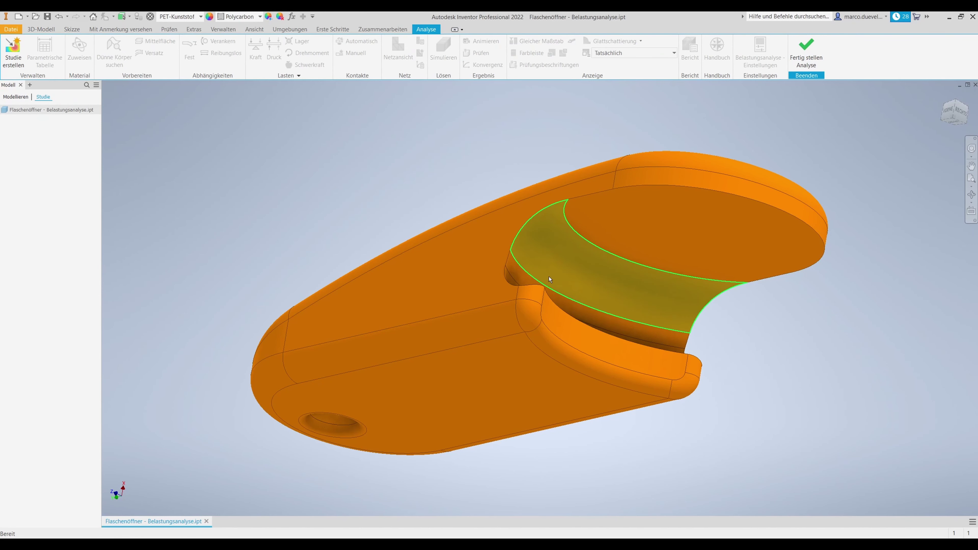
click(13, 52)
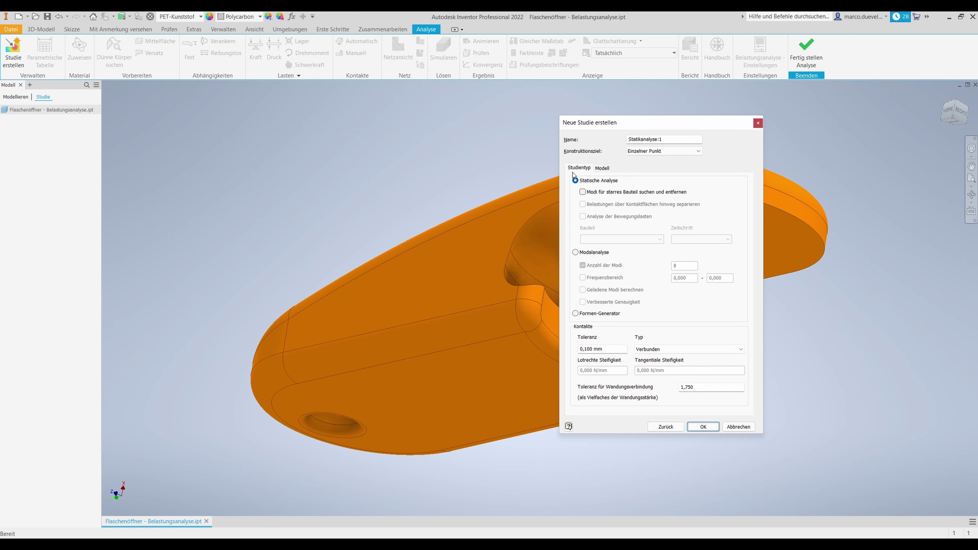
click(703, 427)
click(33, 120)
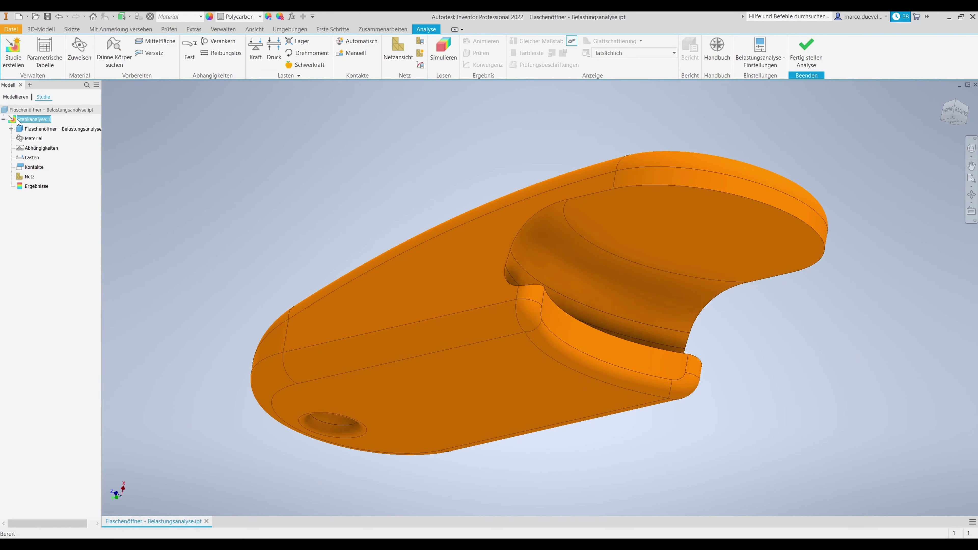
click(4, 120)
click(22, 141)
double_click(21, 139)
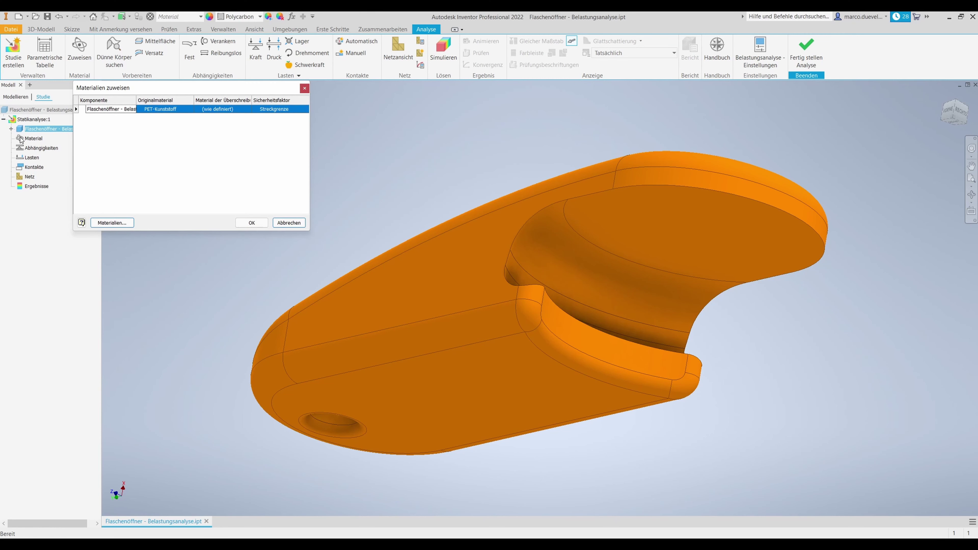
click(251, 223)
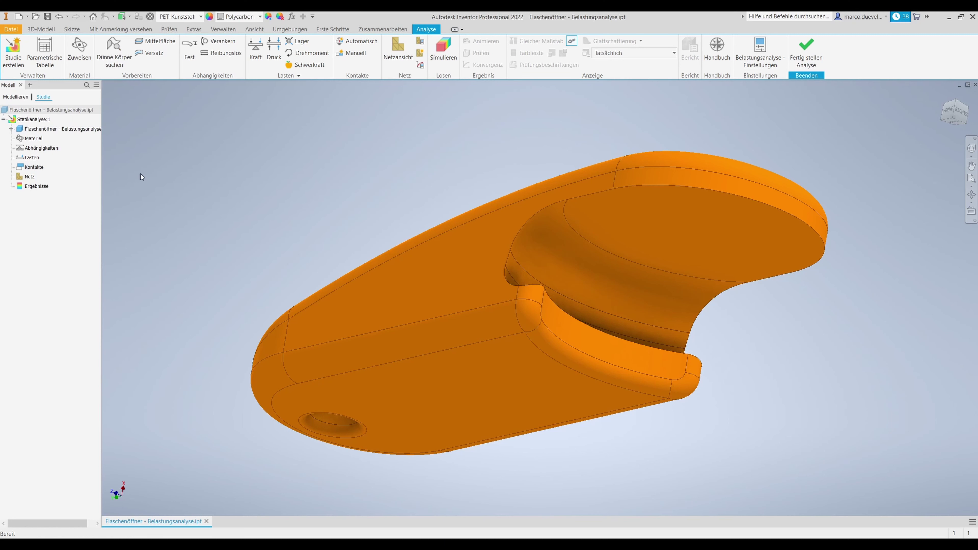
click(33, 150)
click(18, 179)
click(24, 149)
click(21, 160)
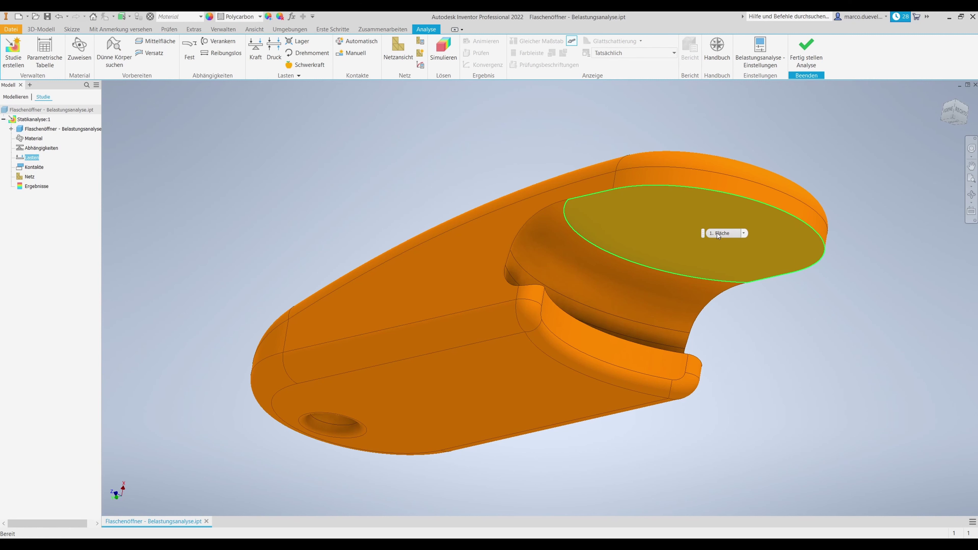
shift+middle_drag(644, 206, 596, 353)
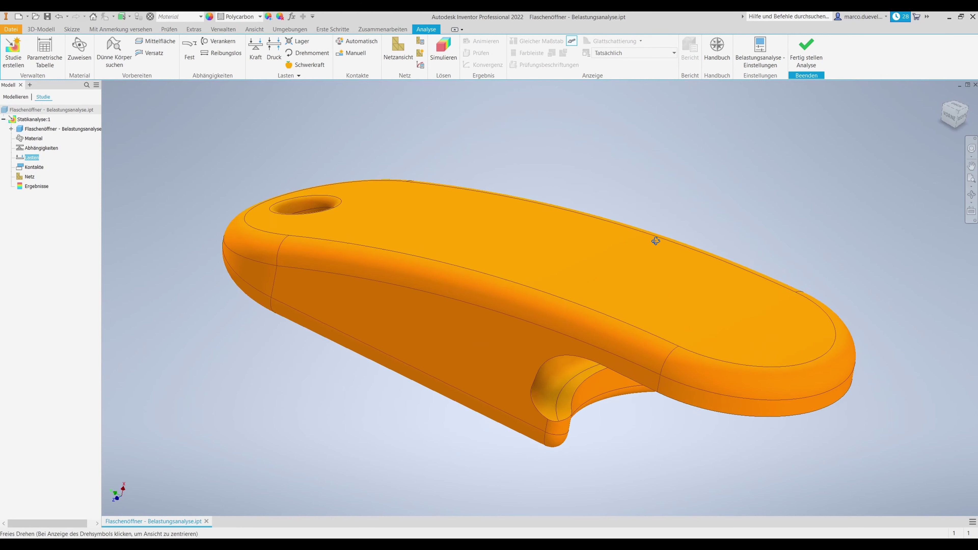
scroll(596, 352, down, 3)
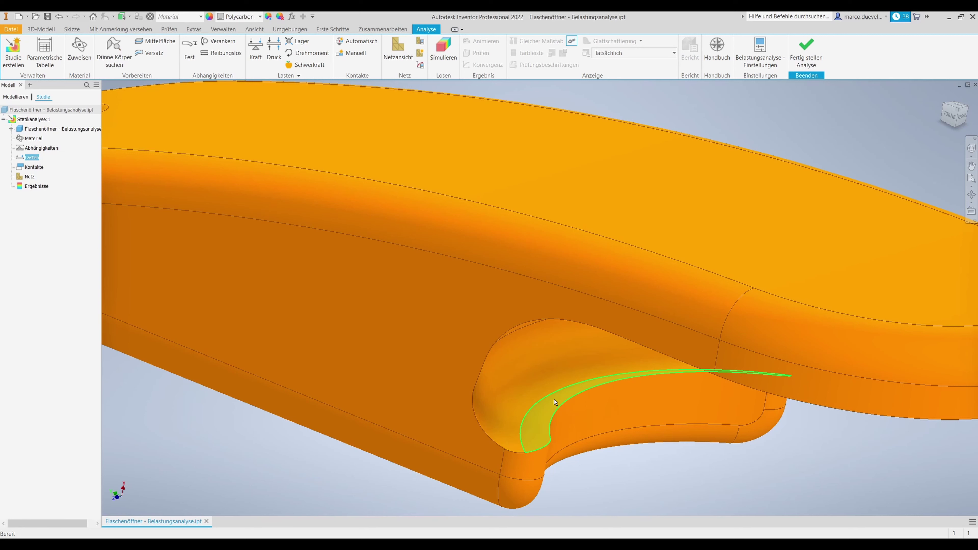
mouse_move(555, 402)
shift+middle_down()
mouse_move(564, 383)
mouse_move(753, 273)
mouse_move(827, 199)
shift+middle_up()
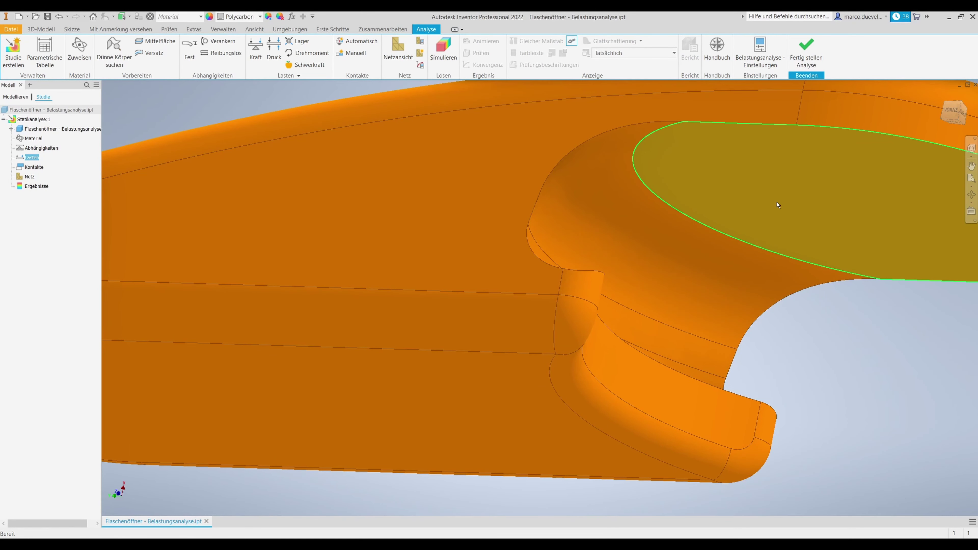
scroll(643, 185, down, 2)
scroll(508, 166, down, 2)
scroll(374, 148, down, 2)
scroll(239, 131, down, 2)
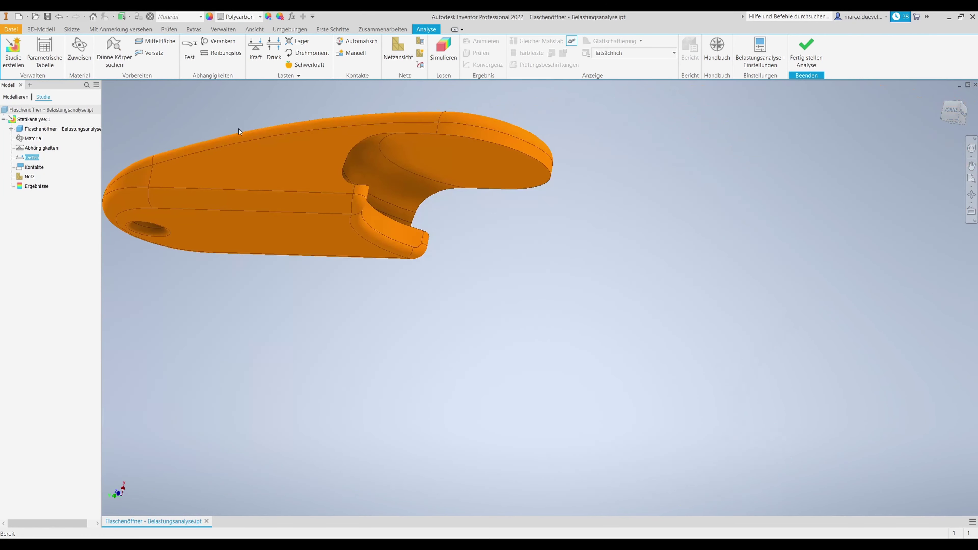
middle_drag(239, 128, 350, 152)
scroll(430, 197, up, 3)
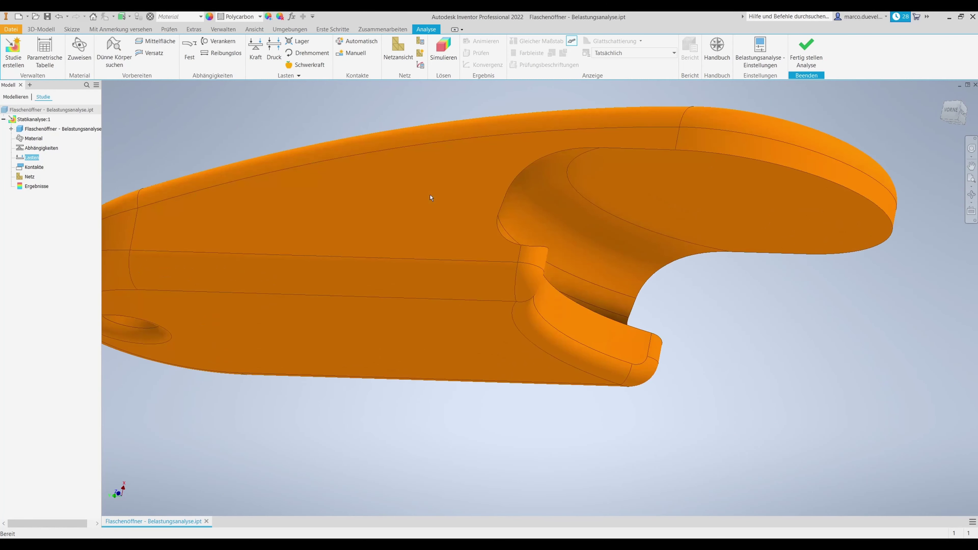
Apply a 90 N force, Kraft:1, to the flat oval face at the hook
click(255, 51)
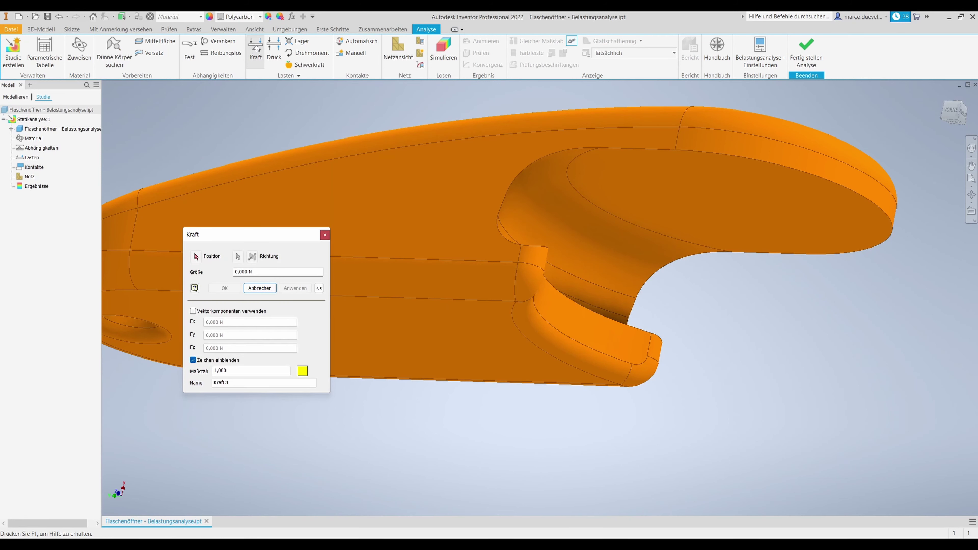
click(743, 220)
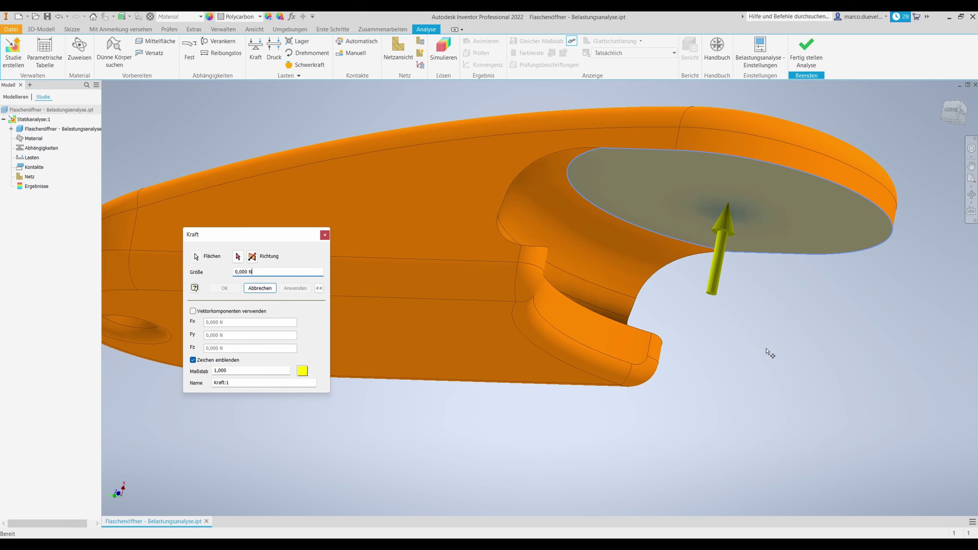
shift+middle_drag(760, 350, 762, 336)
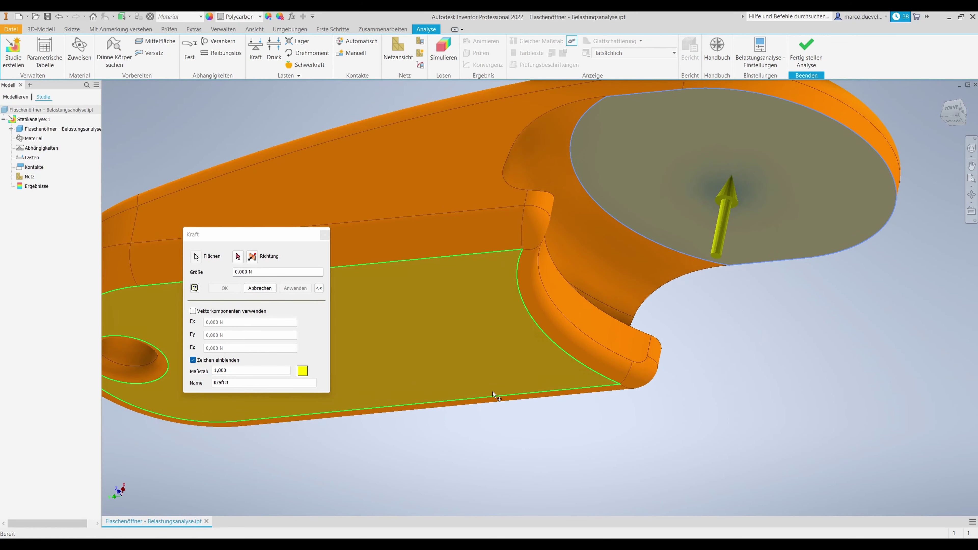
click(235, 271)
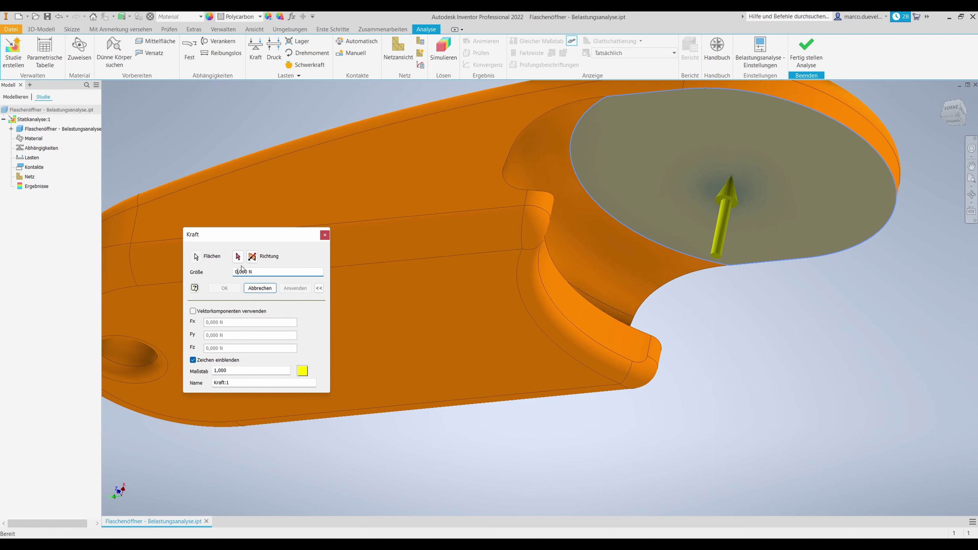
key(BackSpace)
text(90)
click(224, 288)
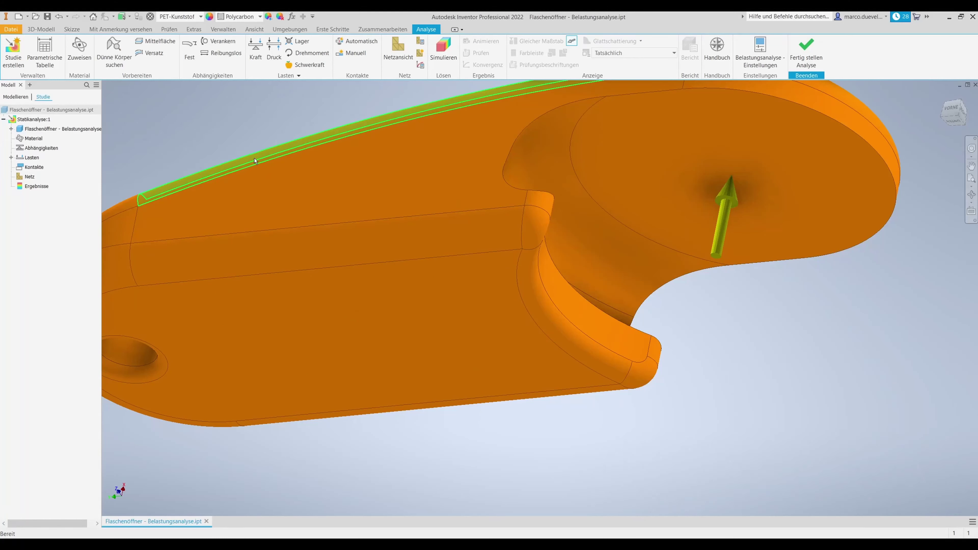
shift+middle_drag(387, 199, 393, 233)
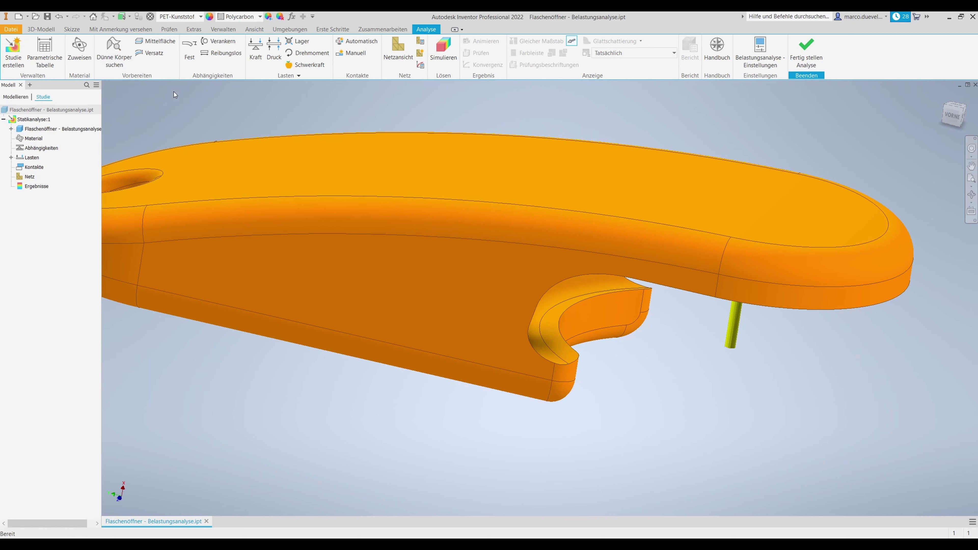
Apply a second force of 200 N to the curved inner hook face
click(255, 50)
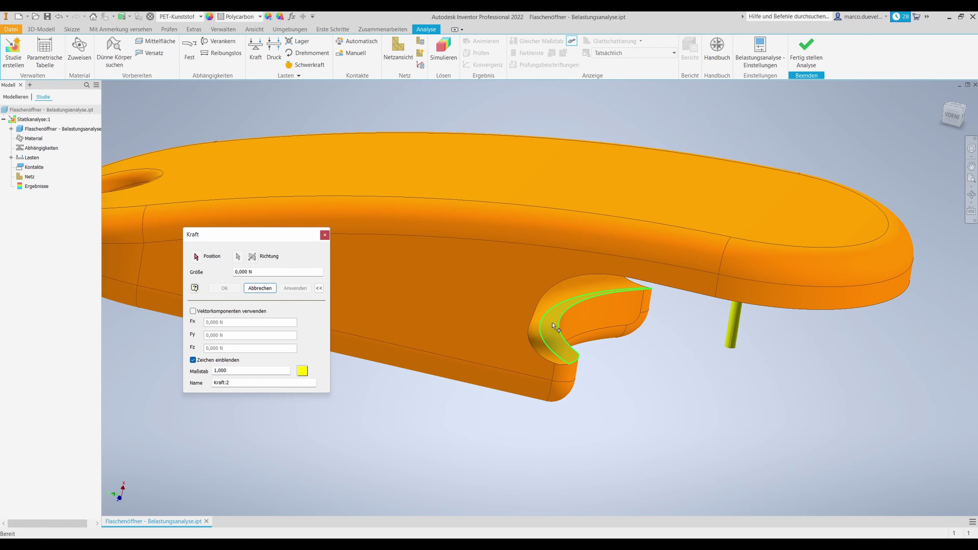
click(564, 337)
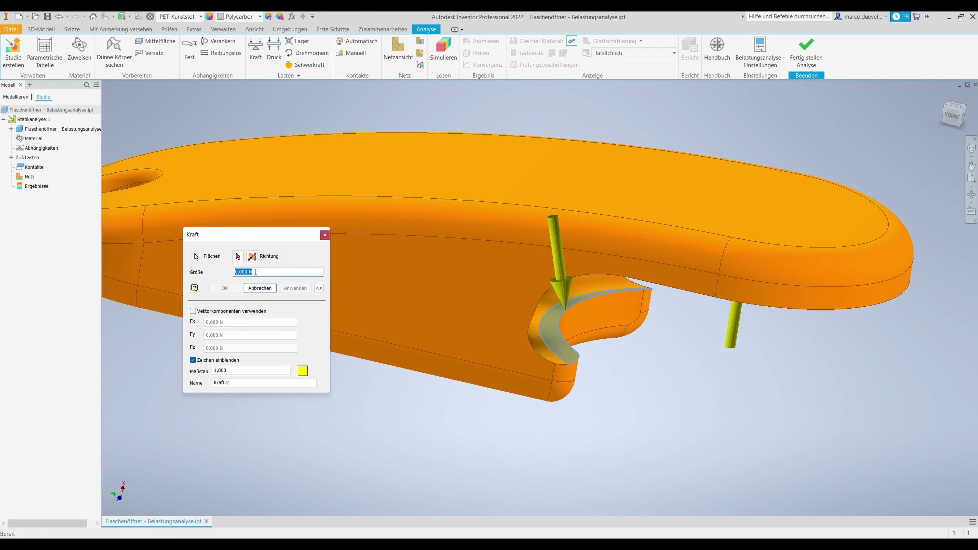
click(237, 272)
text(200)
key(Delete)
click(223, 289)
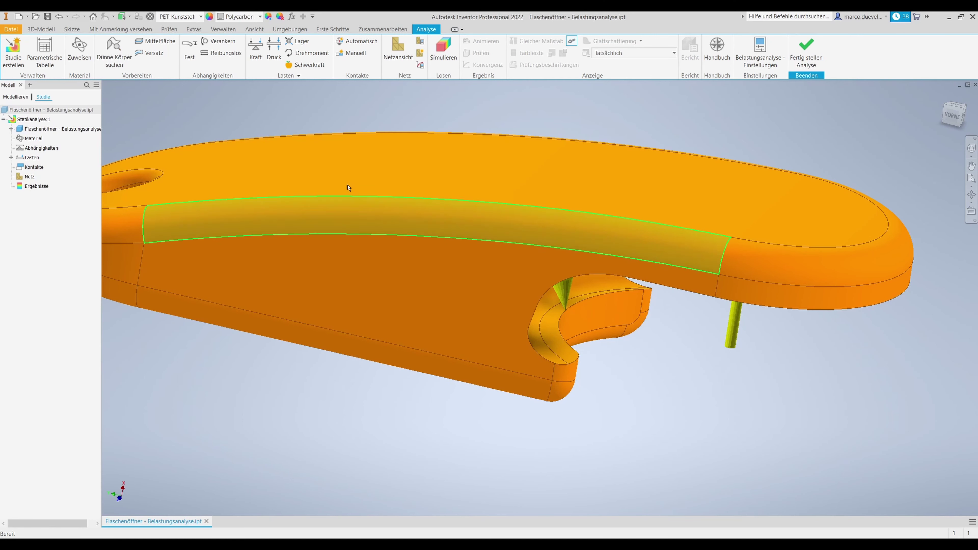
scroll(500, 181, down, 2)
scroll(537, 208, up, 1)
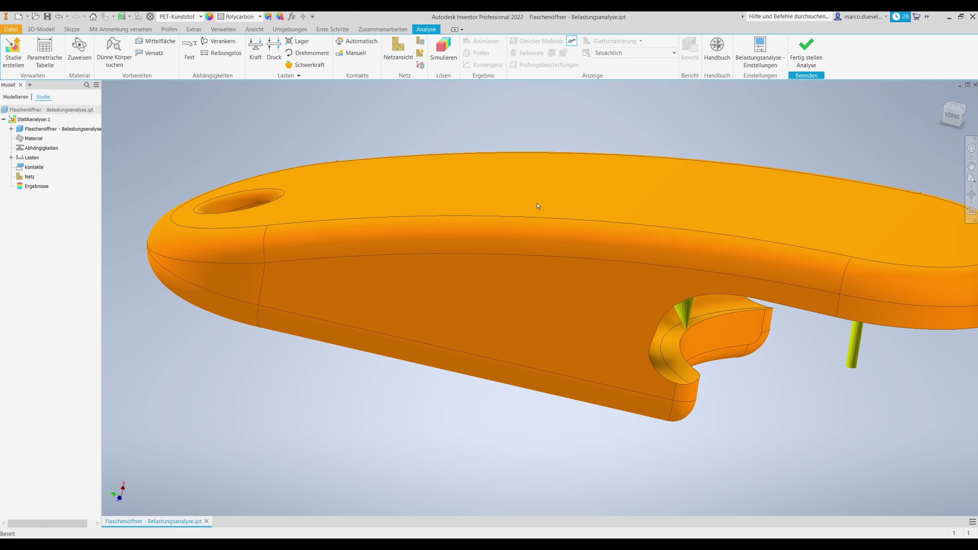
scroll(539, 212, down, 2)
mouse_move(563, 218)
shift+middle_down()
mouse_move(519, 212)
mouse_move(568, 201)
mouse_move(643, 216)
mouse_move(604, 227)
mouse_move(585, 211)
mouse_move(491, 219)
mouse_move(556, 219)
mouse_move(563, 186)
mouse_move(390, 333)
shift+middle_up()
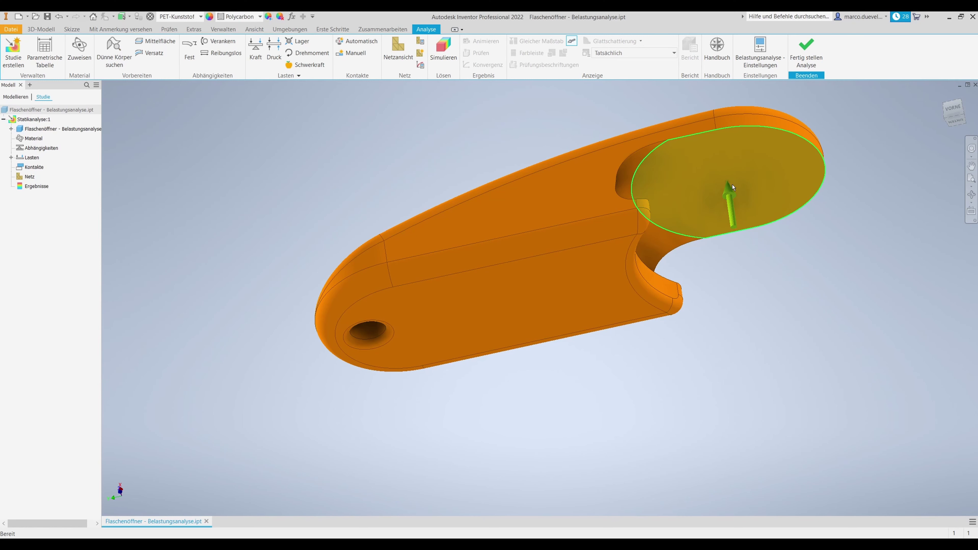
mouse_move(608, 245)
shift+middle_down()
mouse_move(624, 248)
mouse_move(393, 323)
shift+middle_up()
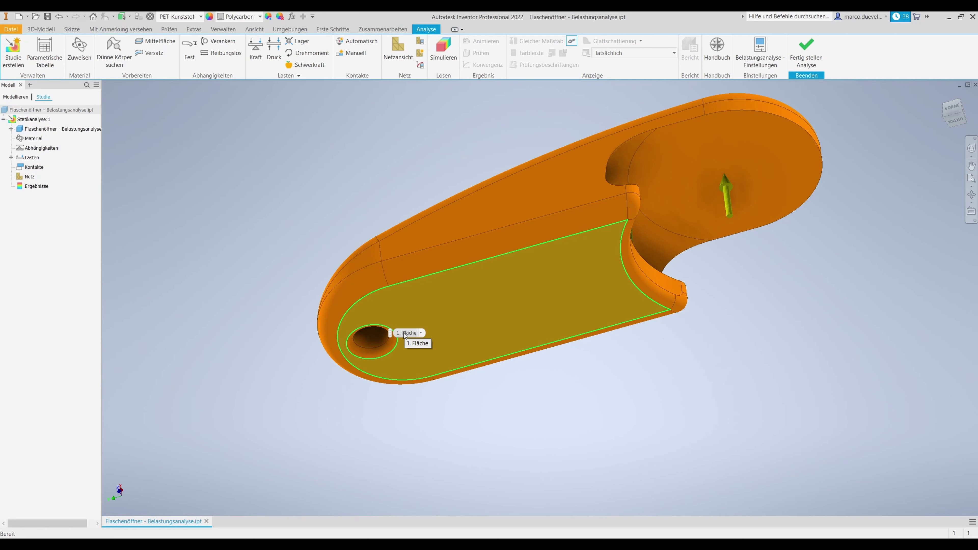
mouse_move(406, 336)
shift+middle_down()
mouse_move(598, 242)
mouse_move(626, 253)
mouse_move(649, 238)
shift+middle_up()
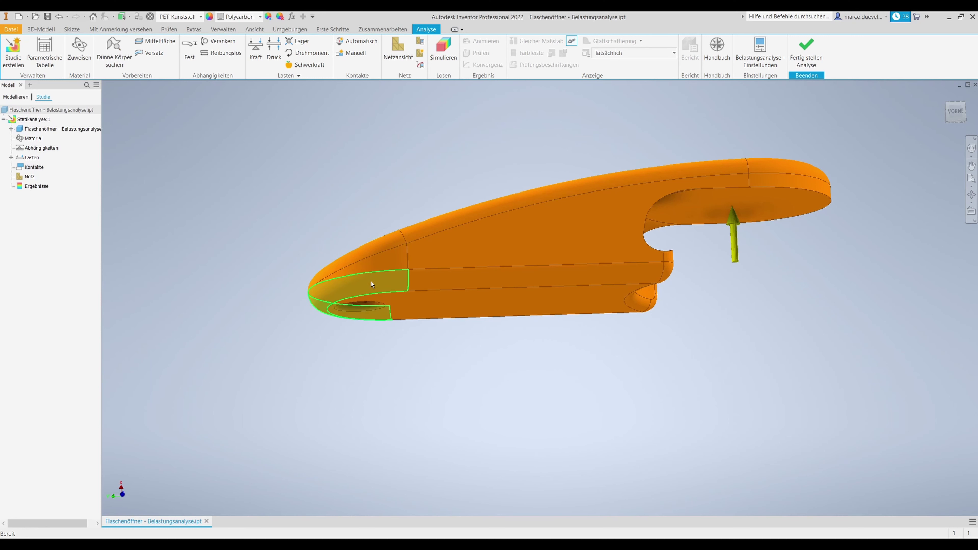
shift+middle_drag(372, 284, 387, 258)
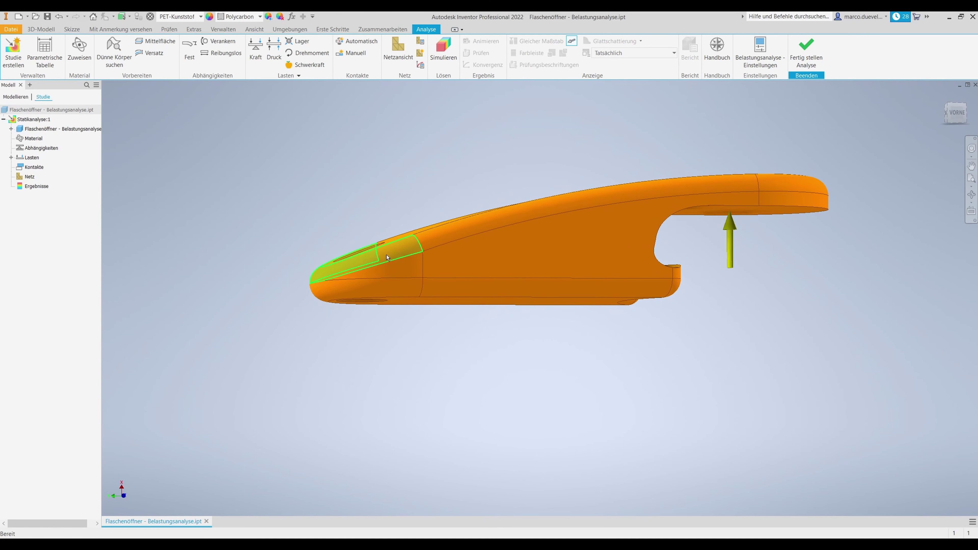
shift+middle_drag(394, 290, 523, 275)
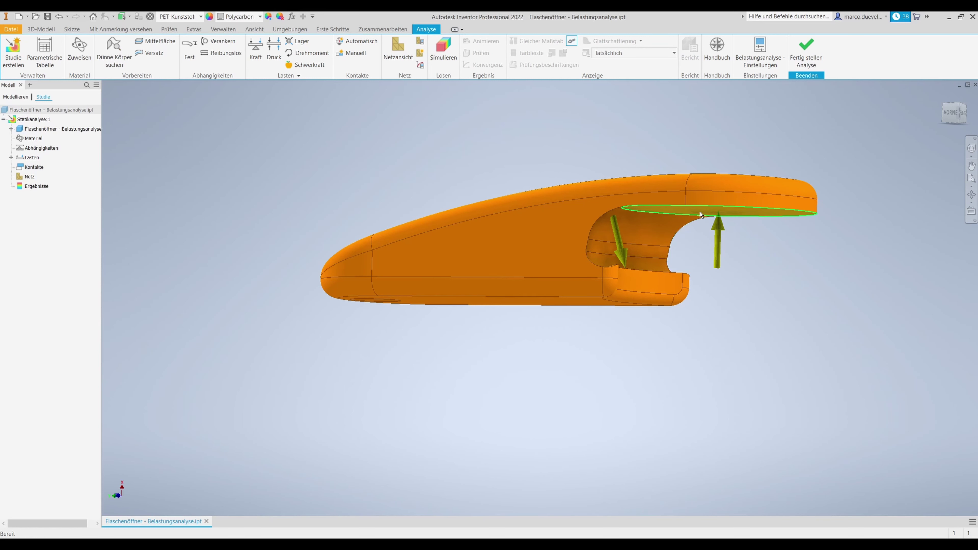
mouse_move(701, 215)
shift+middle_down()
mouse_move(548, 226)
mouse_move(535, 175)
shift+middle_up()
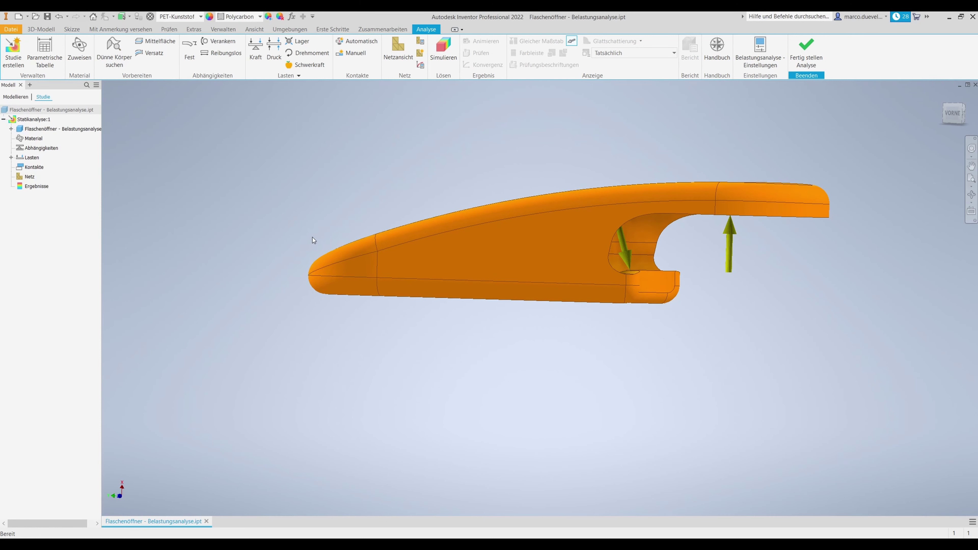
mouse_move(328, 244)
shift+middle_down()
mouse_move(346, 293)
mouse_move(389, 318)
shift+middle_up()
scroll(351, 301, down, 5)
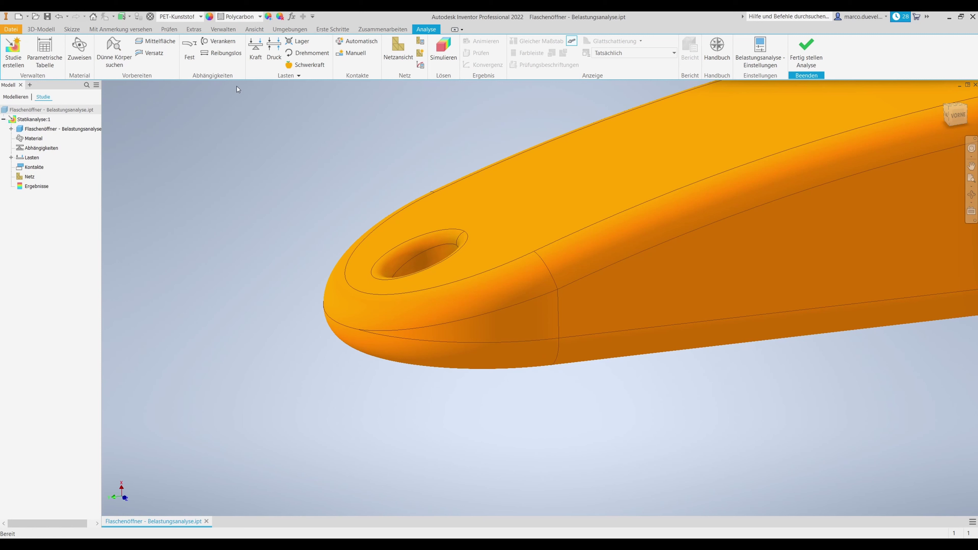
Add a Fest constraint on the curved face and end band around the hole
click(189, 48)
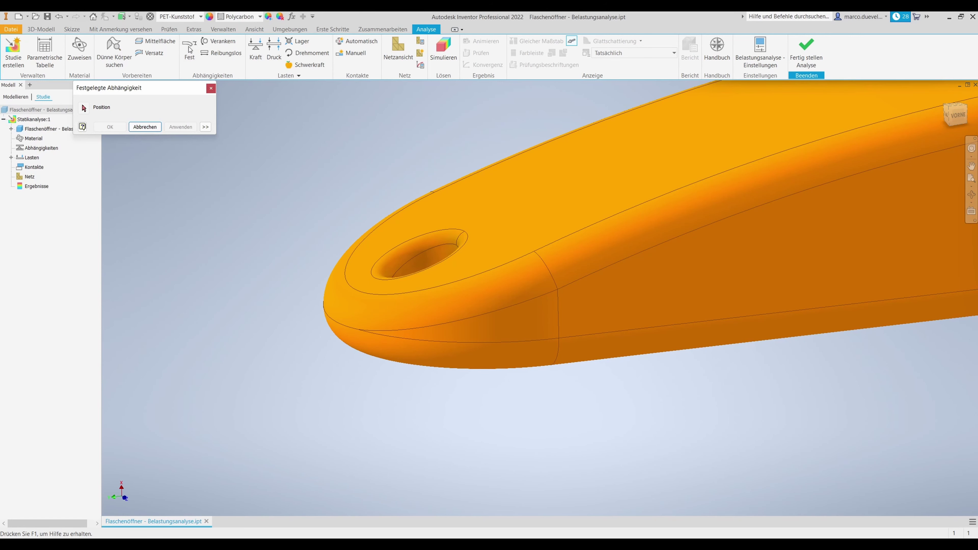
click(478, 300)
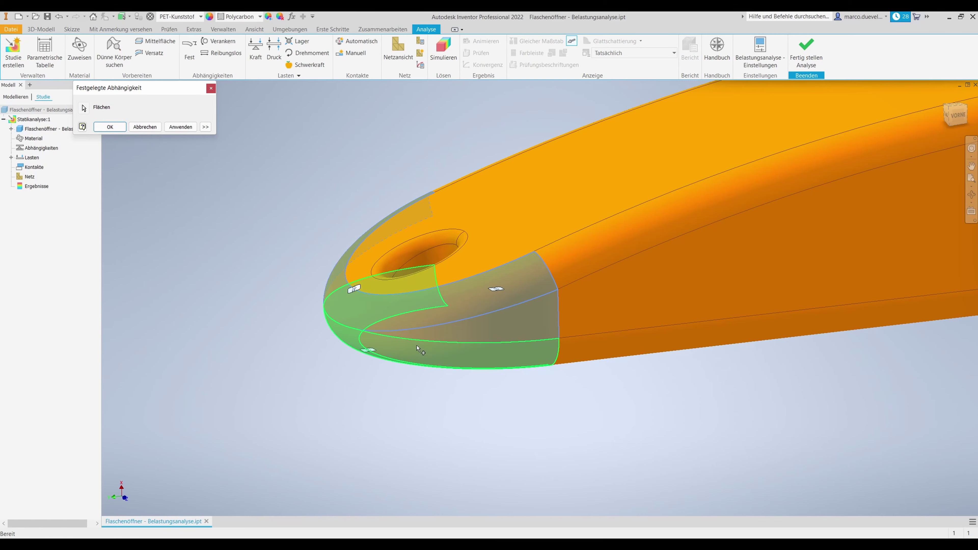
shift+middle_drag(418, 349, 530, 316)
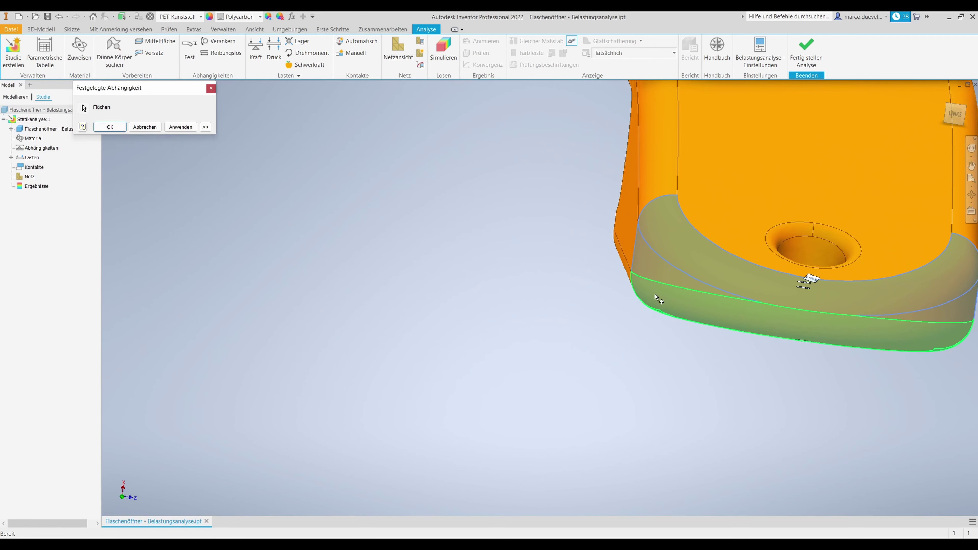
click(716, 283)
shift+middle_drag(717, 282, 636, 287)
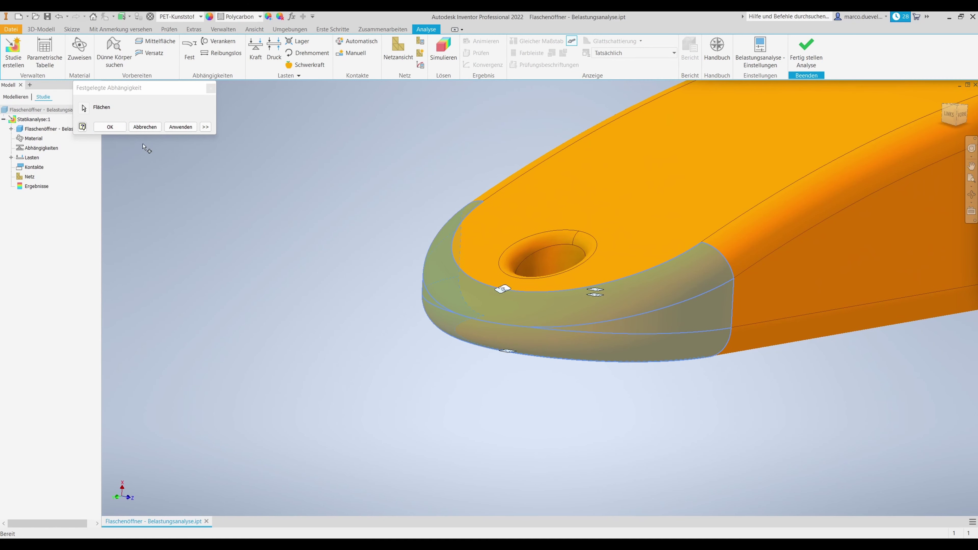
click(110, 128)
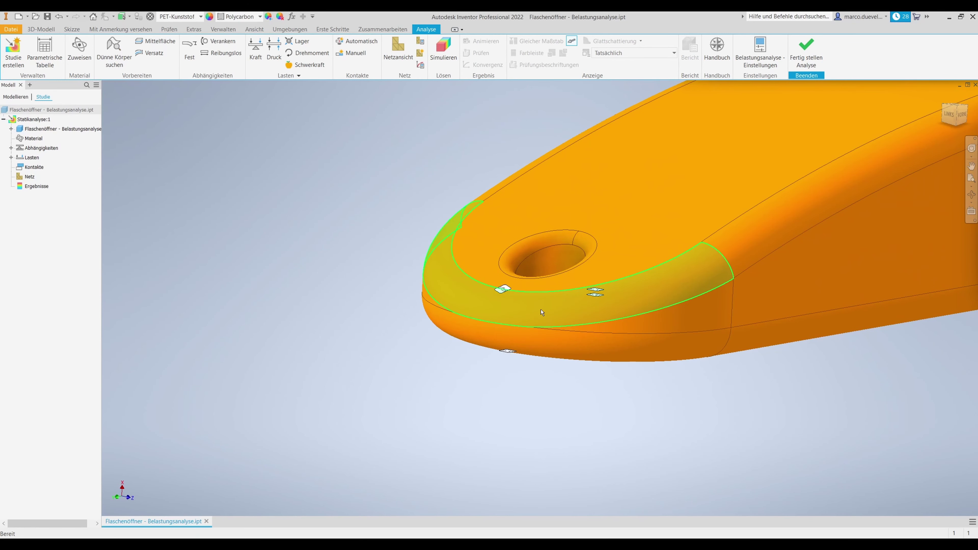
scroll(595, 312, down, 3)
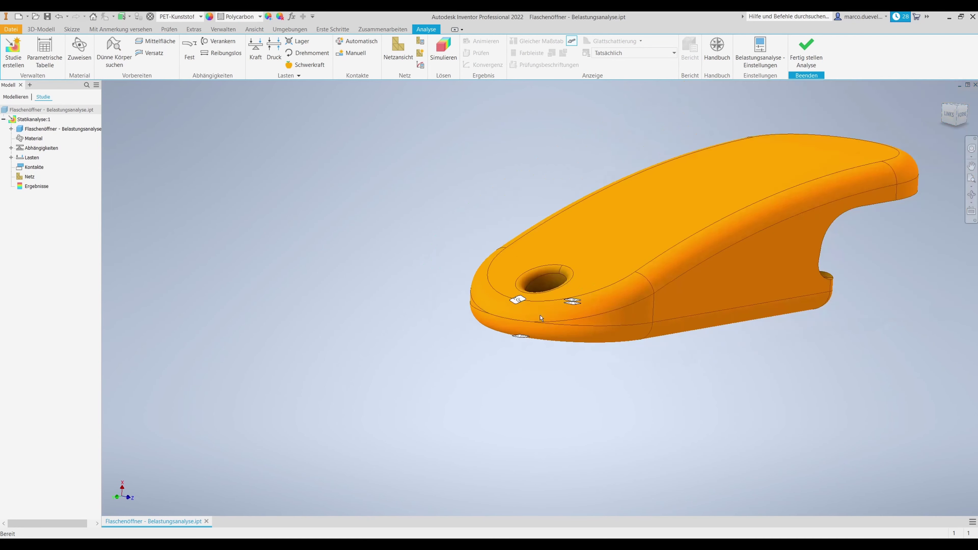
scroll(578, 311, down, 3)
middle_drag(566, 311, 537, 291)
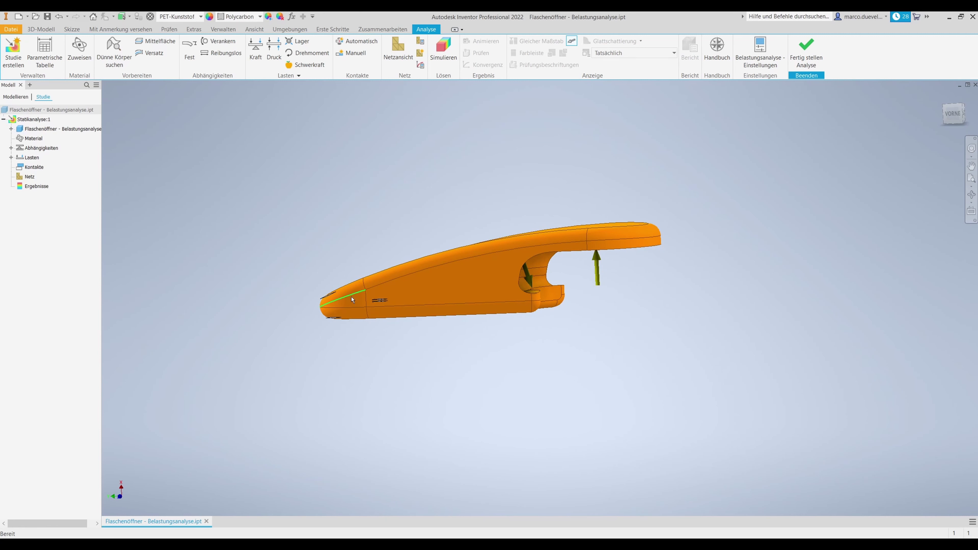
Expand Abhängigkeiten and Lasten and highlight Kraft:1 and Kraft:2 on the model
shift+middle_drag(353, 300, 401, 306)
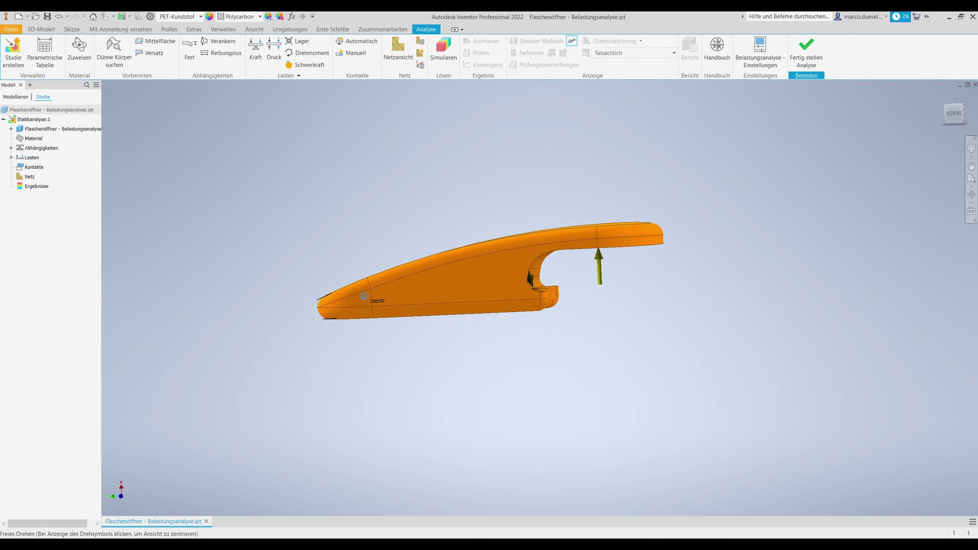
click(11, 148)
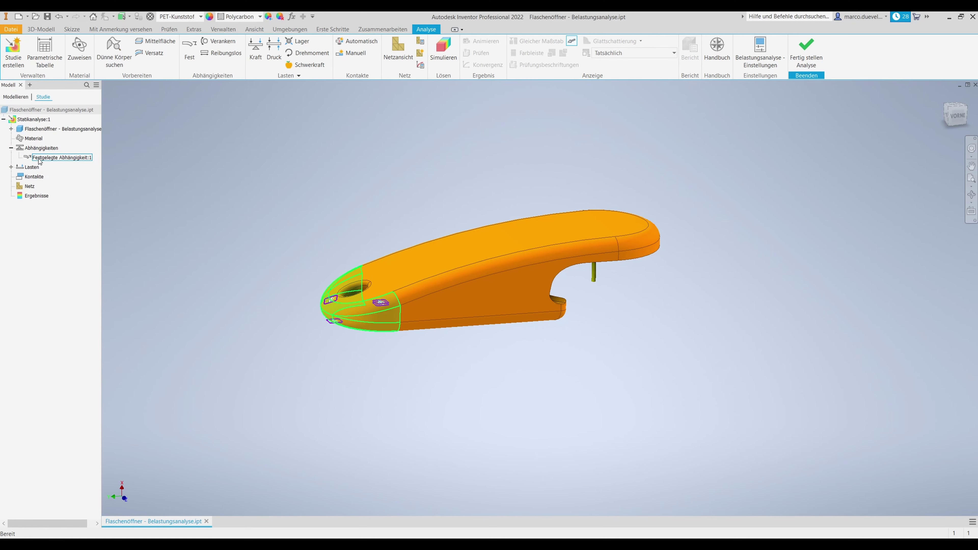
click(10, 167)
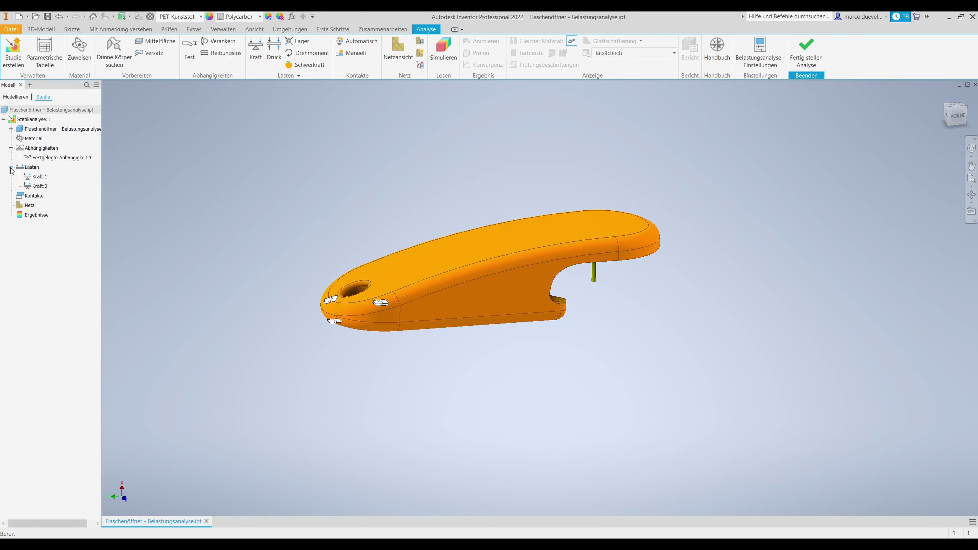
click(31, 178)
click(29, 188)
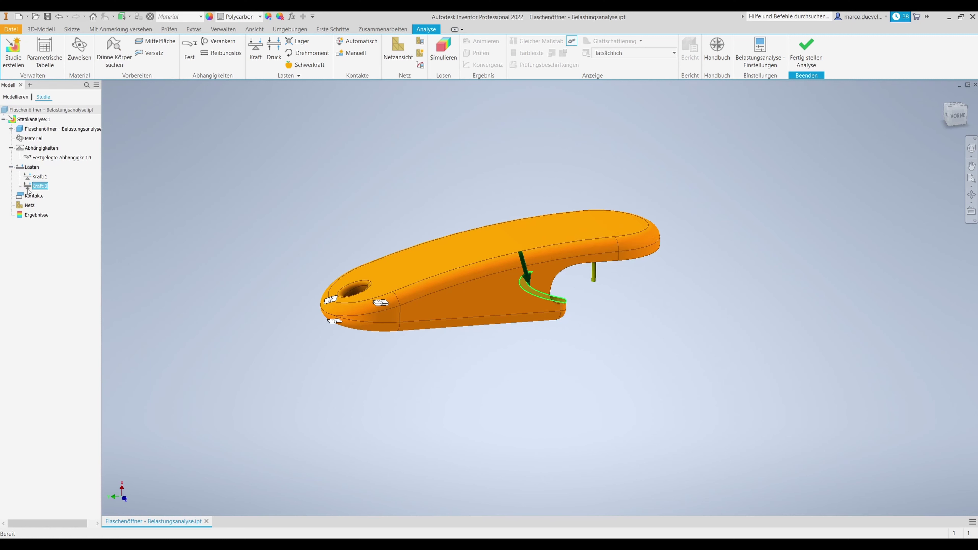
key(Escape)
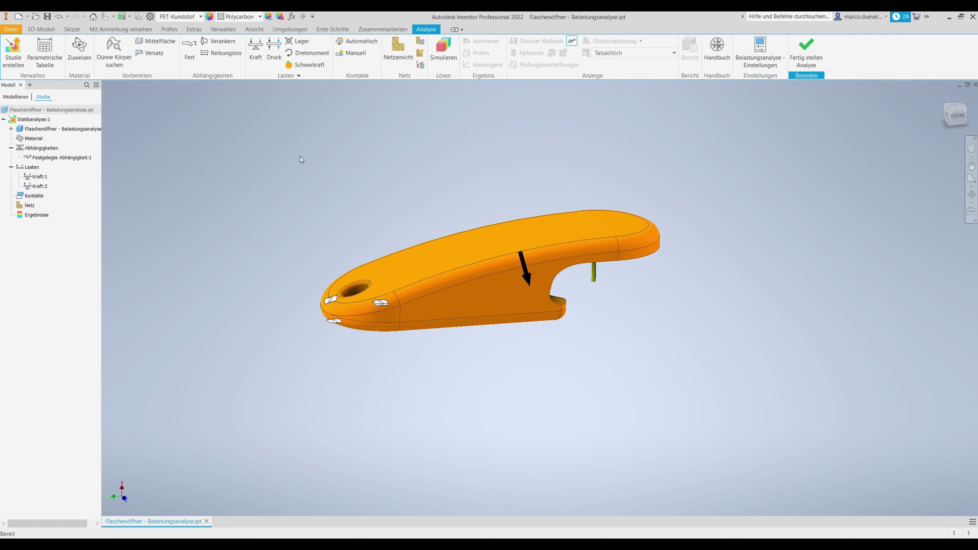
Generate the mesh (3118 nodes, 1738 elements) and orbit and zoom to inspect it
click(398, 51)
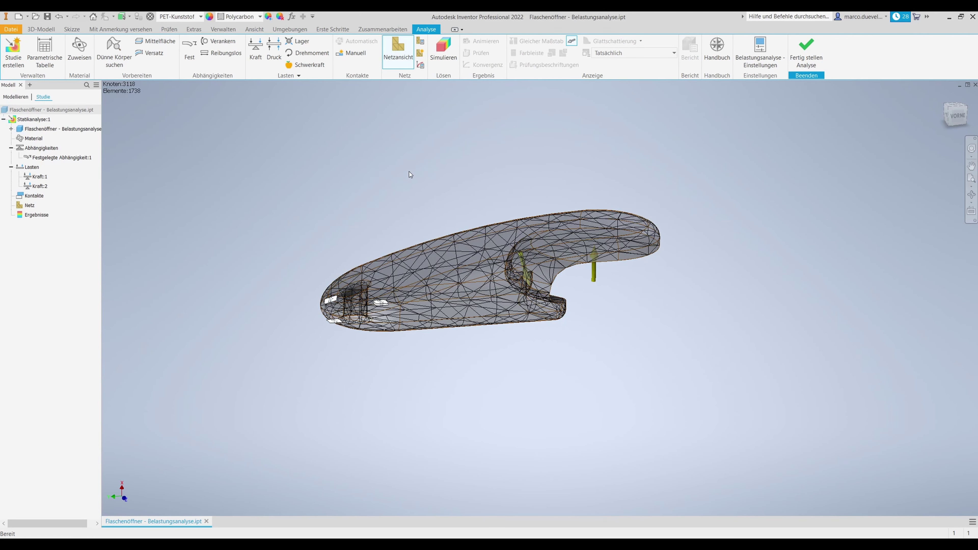
mouse_move(416, 178)
shift+middle_down()
mouse_move(314, 261)
mouse_move(382, 243)
mouse_move(356, 235)
mouse_move(372, 229)
mouse_move(369, 212)
shift+middle_up()
scroll(558, 197, up, 5)
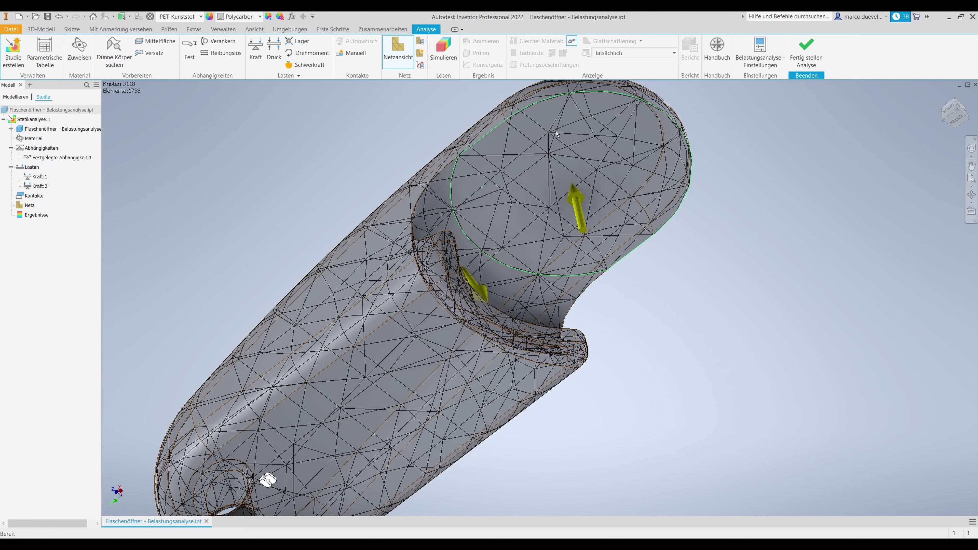
scroll(550, 156, down, 3)
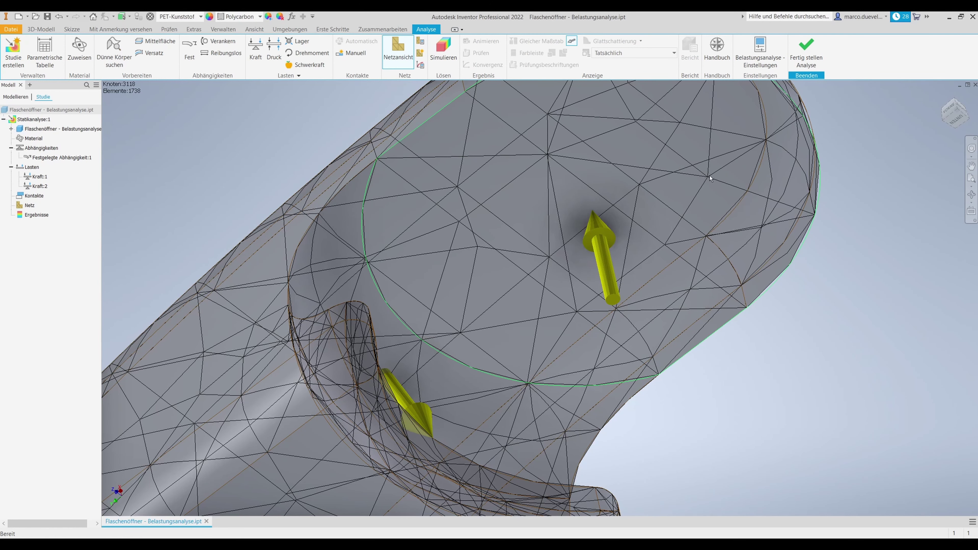
scroll(514, 201, down, 5)
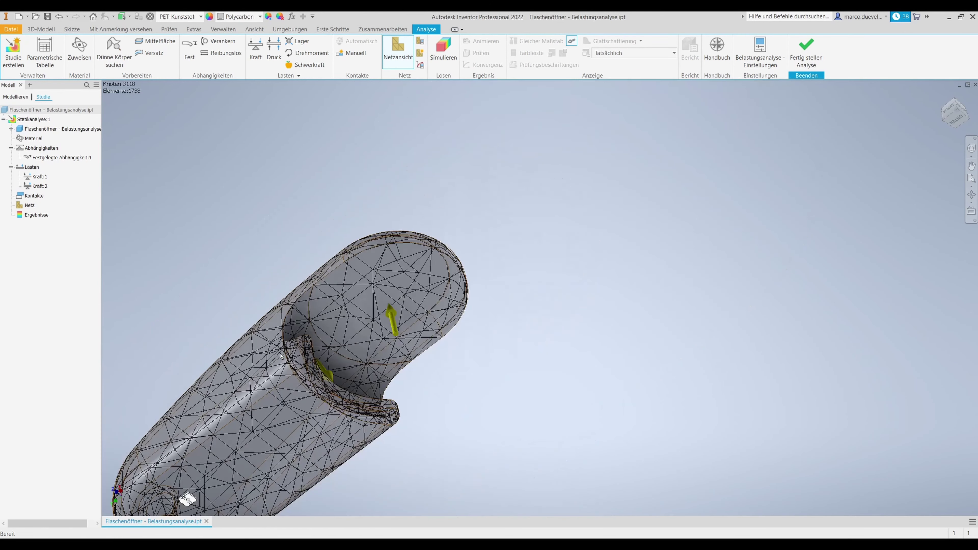
scroll(385, 289, down, 2)
mouse_move(300, 336)
shift+middle_down()
mouse_move(307, 343)
mouse_move(452, 289)
shift+middle_up()
scroll(425, 304, up, 4)
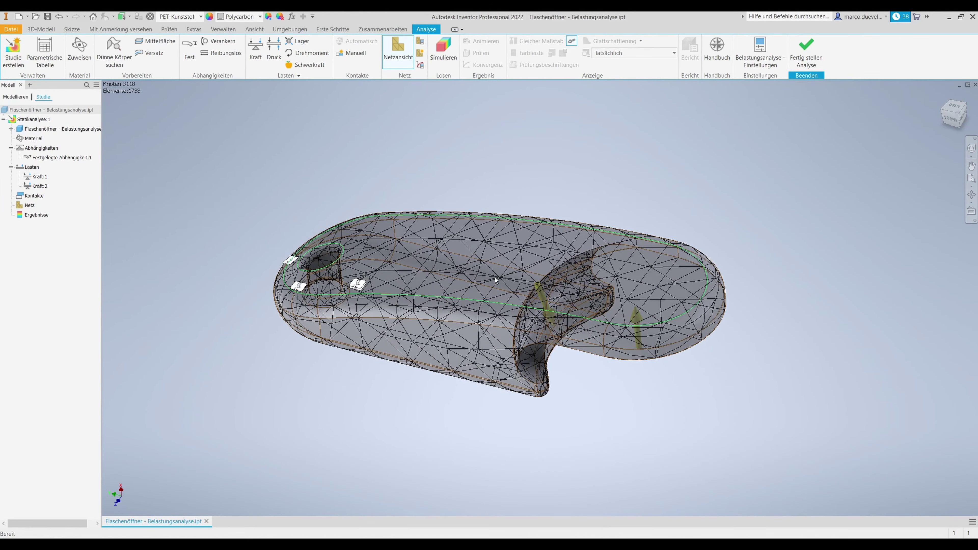
mouse_move(495, 280)
shift+middle_down()
mouse_move(481, 231)
mouse_move(461, 250)
shift+middle_up()
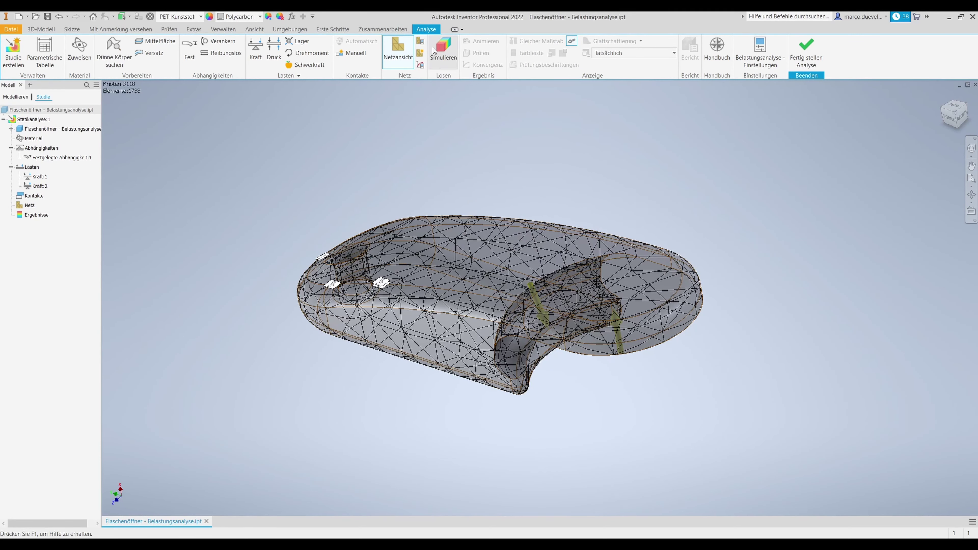
click(442, 49)
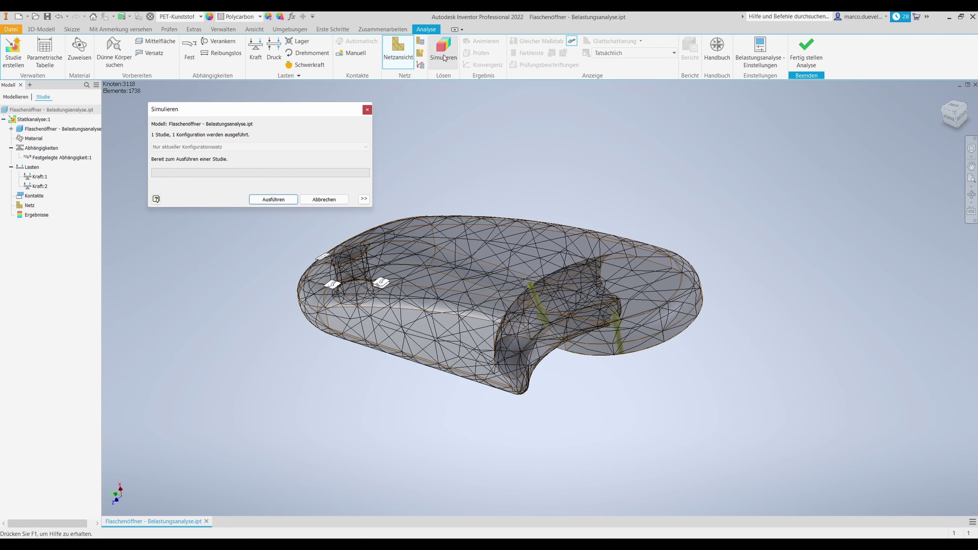
click(271, 200)
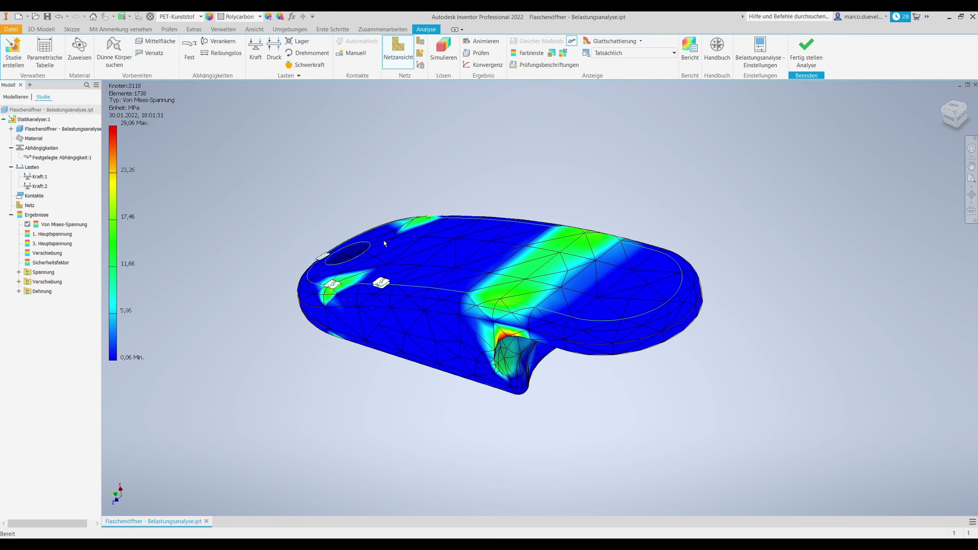
mouse_move(383, 240)
shift+middle_down()
mouse_move(412, 233)
mouse_move(402, 203)
mouse_move(456, 242)
mouse_move(443, 247)
mouse_move(412, 225)
mouse_move(452, 227)
mouse_move(381, 211)
shift+middle_up()
scroll(504, 235, down, 3)
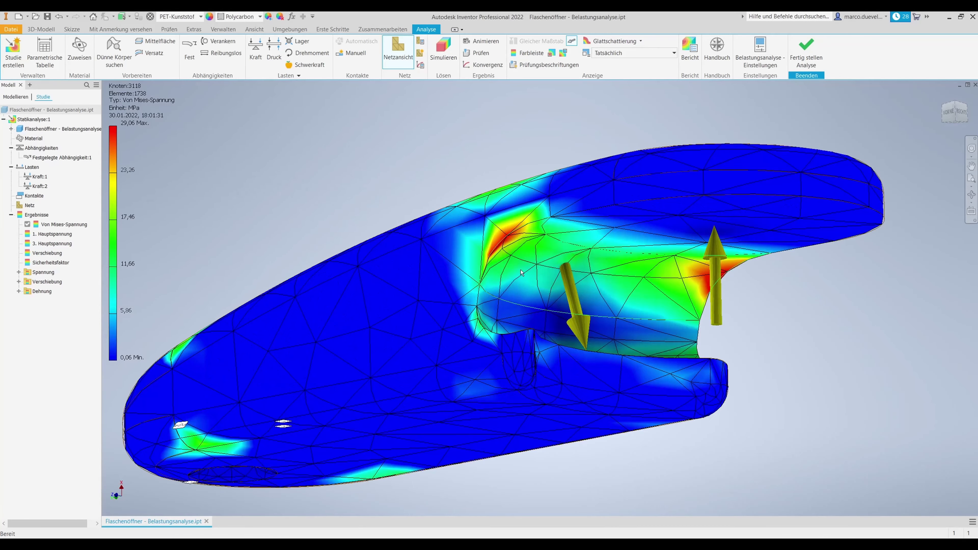
shift+middle_drag(665, 266, 787, 230)
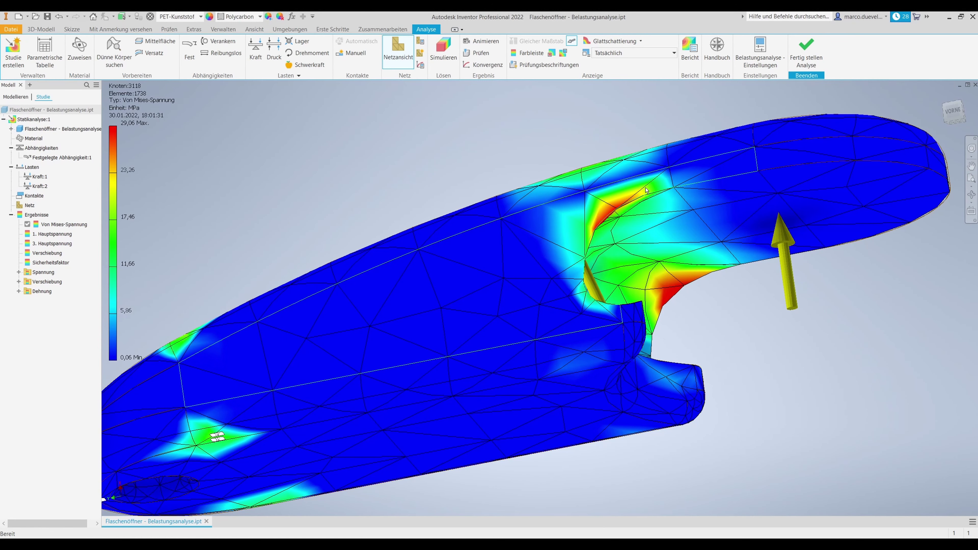
scroll(591, 228, up, 2)
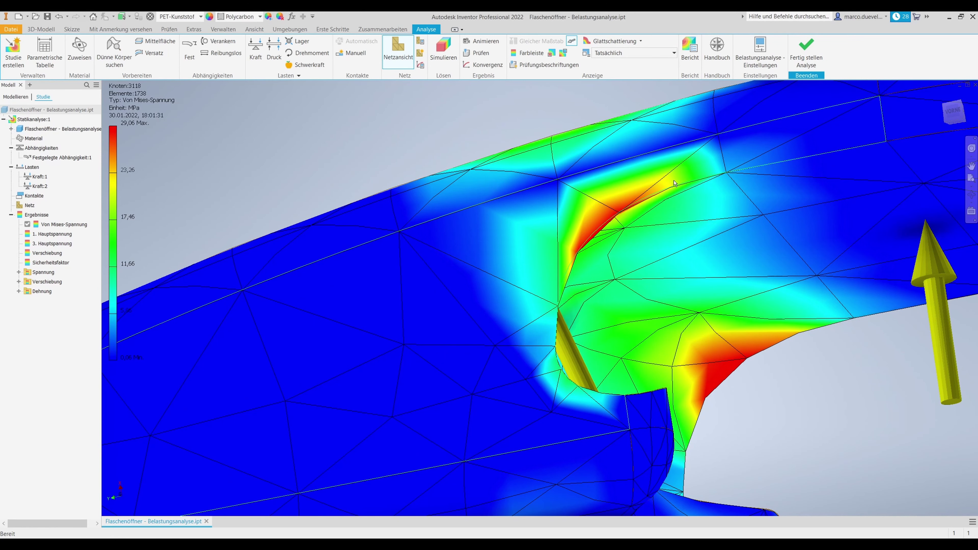
scroll(674, 184, down, 2)
scroll(674, 184, down, 2)
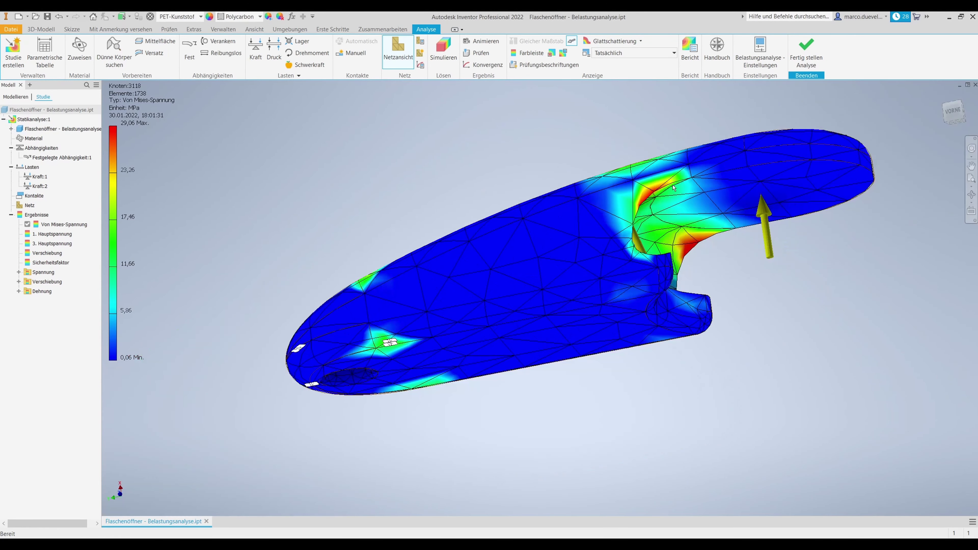
mouse_move(673, 184)
shift+middle_down()
mouse_move(628, 202)
mouse_move(653, 222)
mouse_move(580, 242)
shift+middle_up()
scroll(669, 219, up, 3)
scroll(671, 210, down, 3)
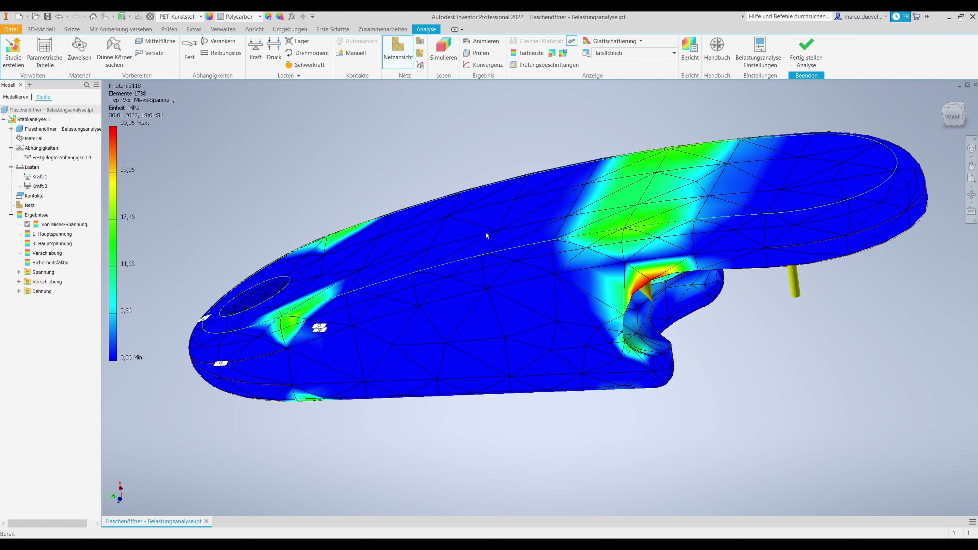
shift+middle_drag(489, 253, 440, 232)
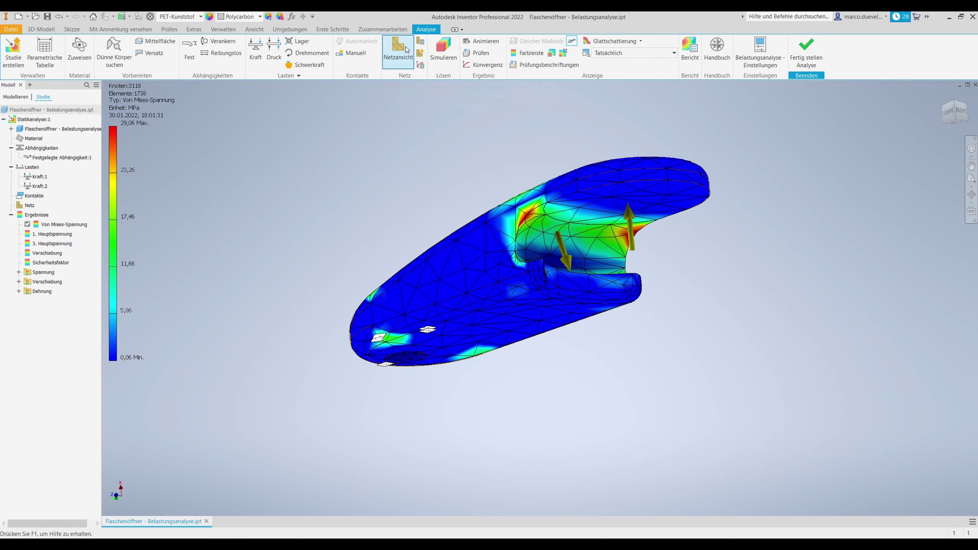
Set the mesh average element size to 0,05 in Netzeinstellungen
click(420, 42)
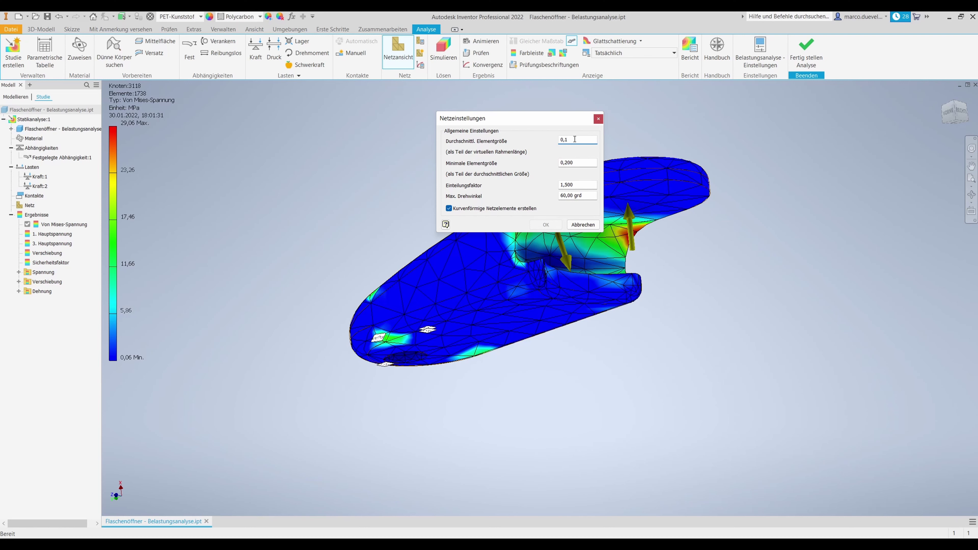
key(BackSpace)
text(050)
click(545, 224)
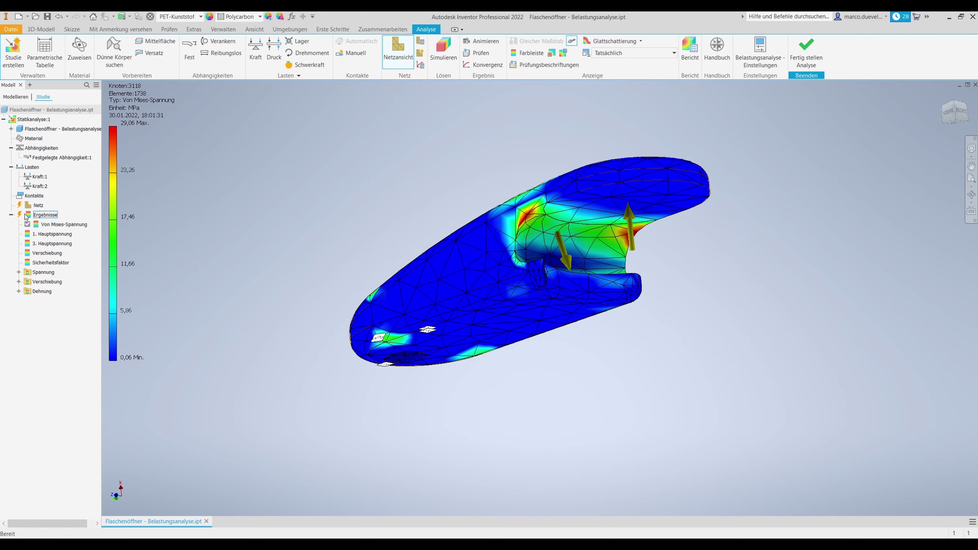
Regenerate the mesh, giving 6981 nodes and 4143 elements, and return to the home view
click(20, 208)
right_click(30, 208)
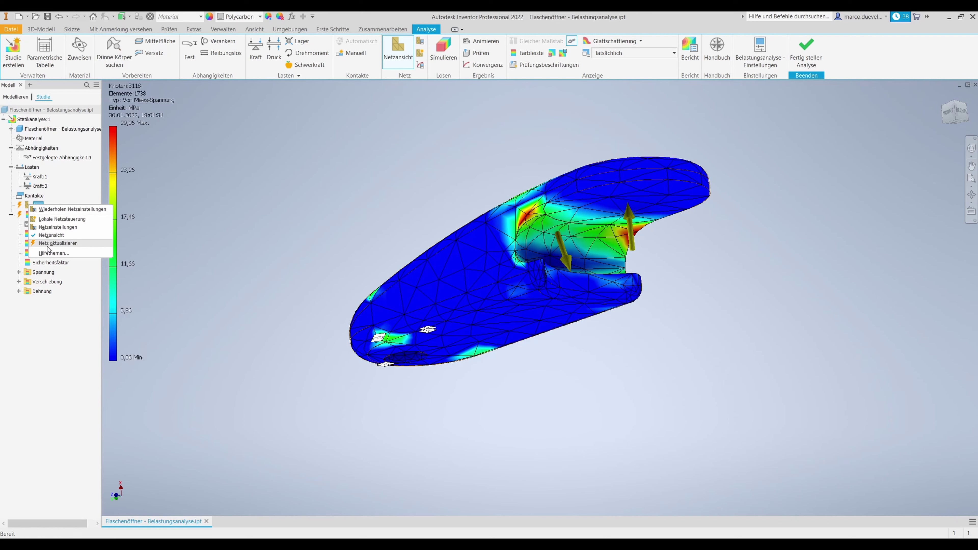
click(46, 245)
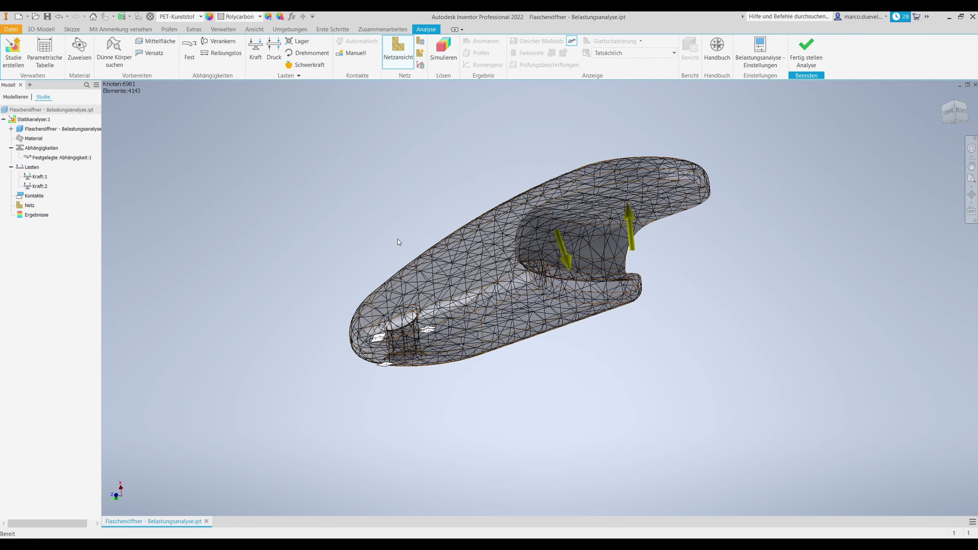
scroll(521, 248, up, 3)
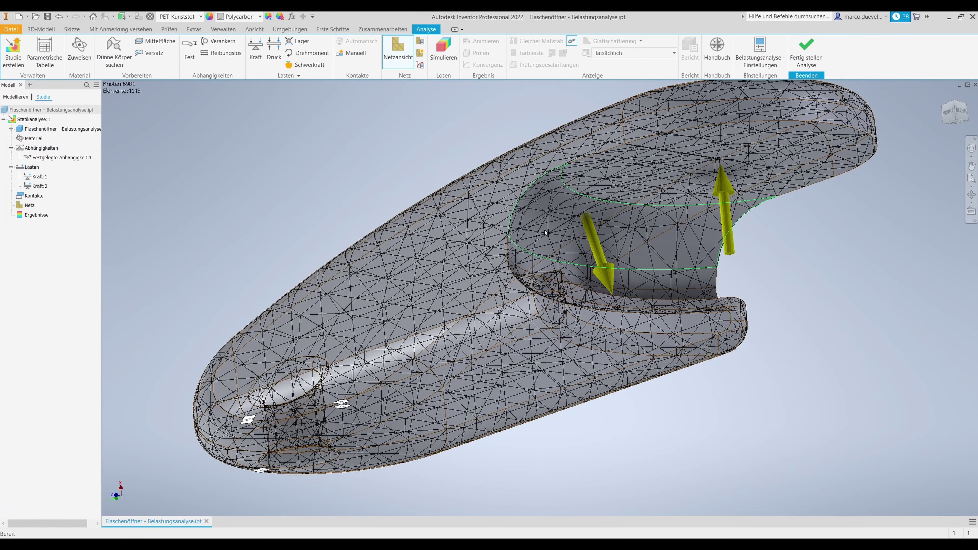
shift+middle_drag(543, 226, 344, 491)
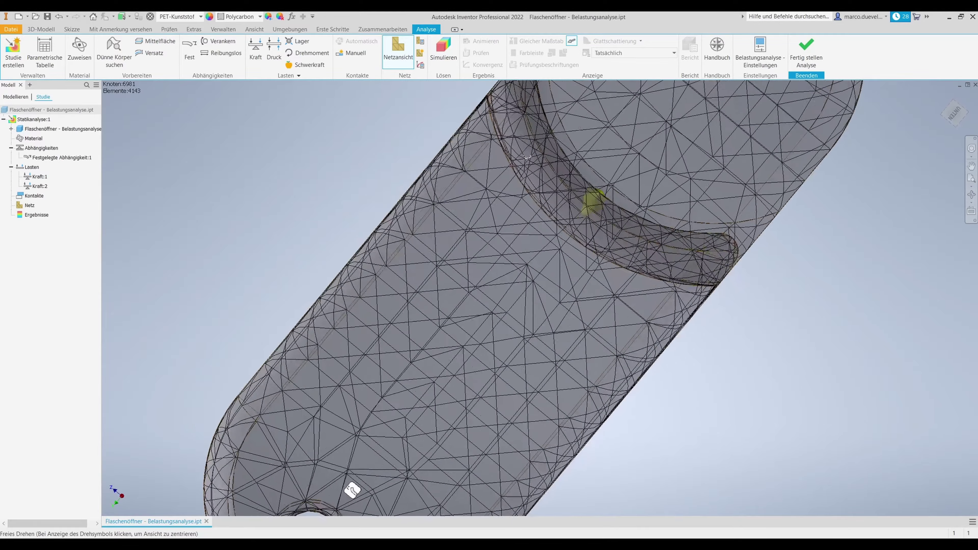
key(F6)
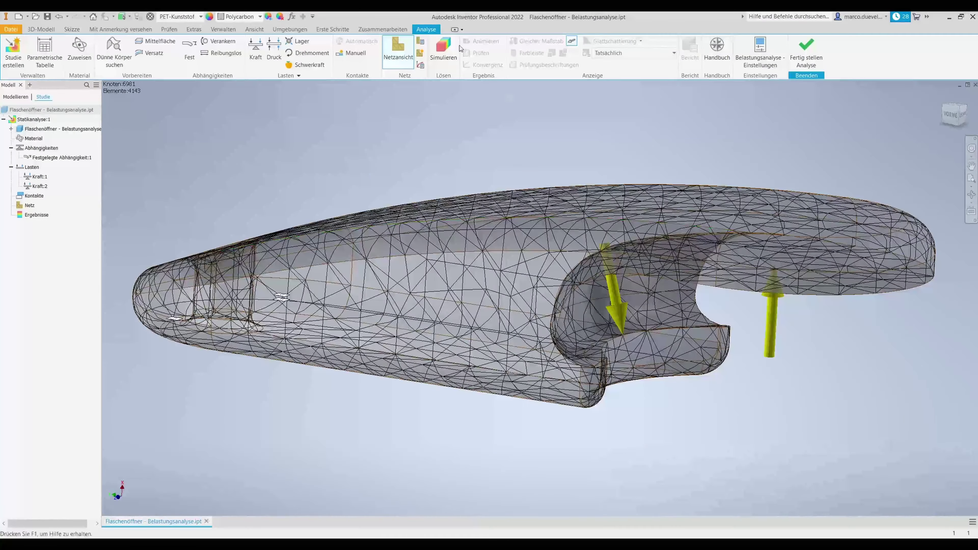
Rerun the study on the finer mesh, giving von Mises stress of 0,03–28,09 MPa
click(451, 47)
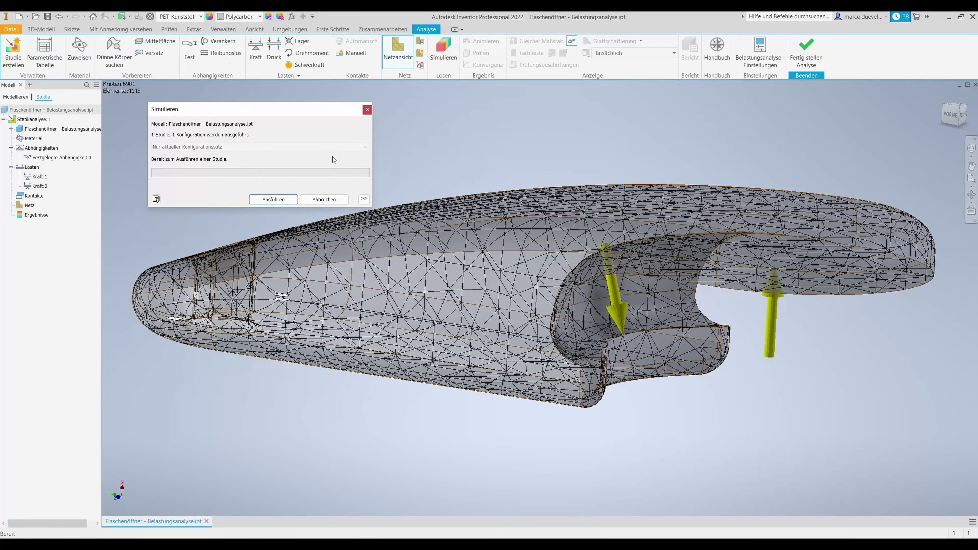
click(269, 199)
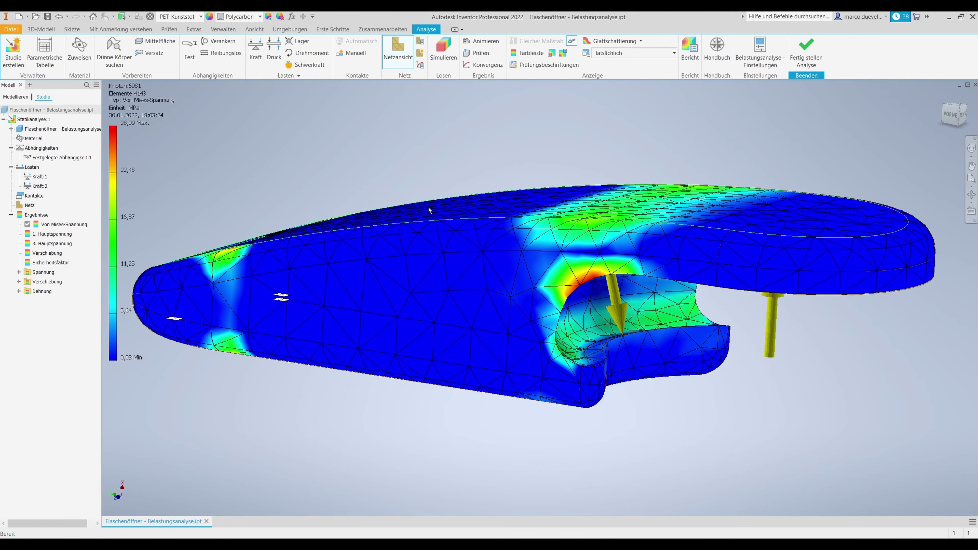
mouse_move(470, 206)
middle_down()
mouse_move(633, 232)
mouse_move(620, 221)
mouse_move(748, 251)
mouse_move(665, 234)
mouse_move(516, 246)
mouse_move(651, 262)
mouse_move(651, 286)
mouse_move(486, 255)
mouse_move(436, 262)
mouse_move(447, 260)
mouse_move(419, 212)
mouse_move(399, 224)
mouse_move(455, 246)
middle_up()
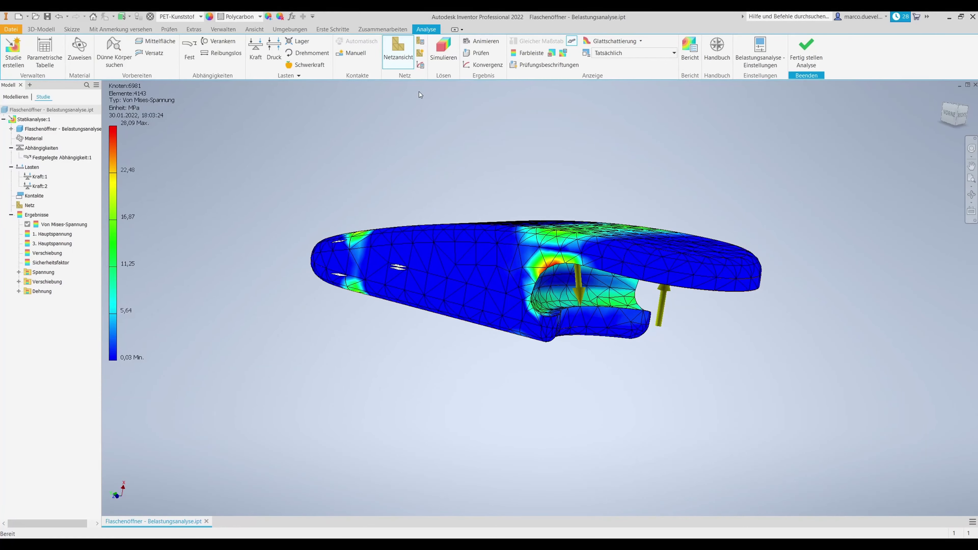
Reduce the mesh average element size to 0,01
click(420, 41)
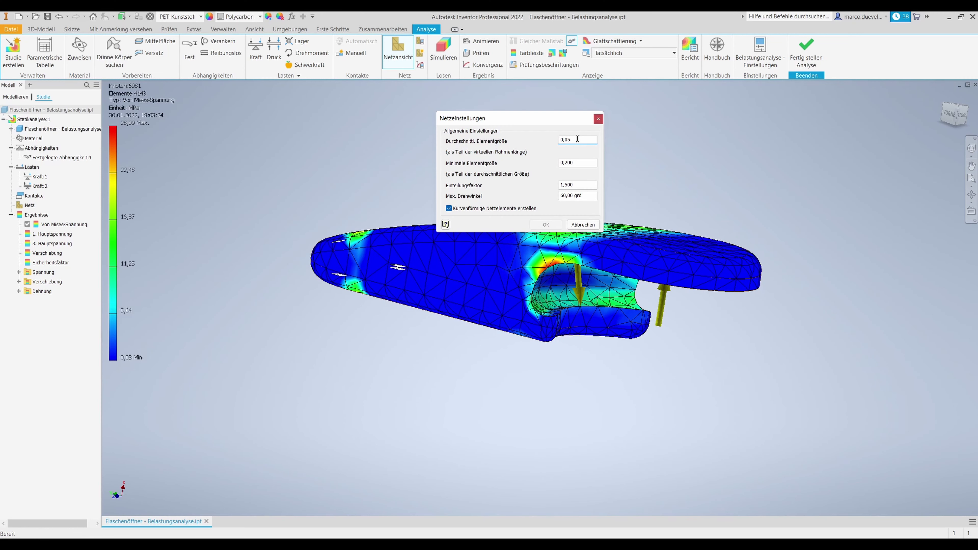
text(1)
click(545, 225)
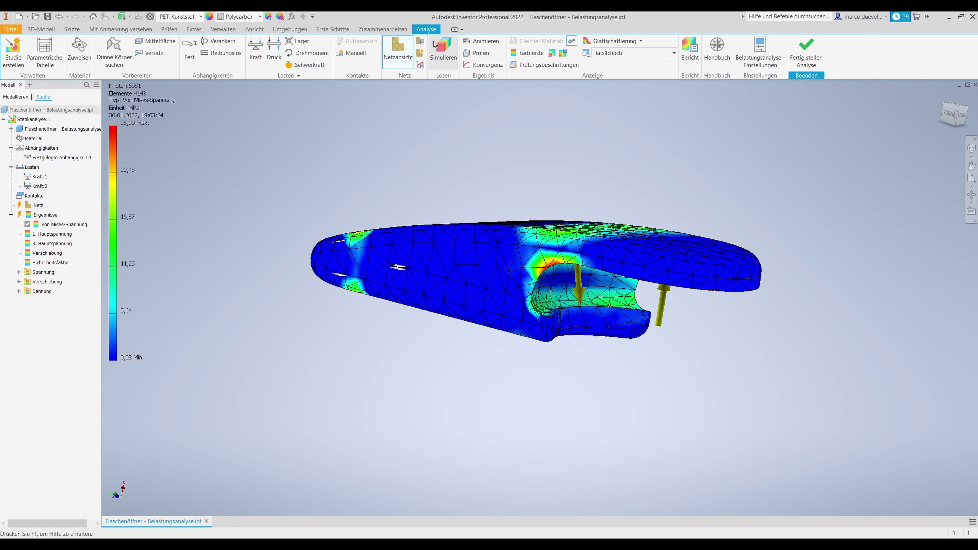
Rerun the study on the 283129-node mesh, reaching a 73,29 MPa von Mises maximum
click(443, 48)
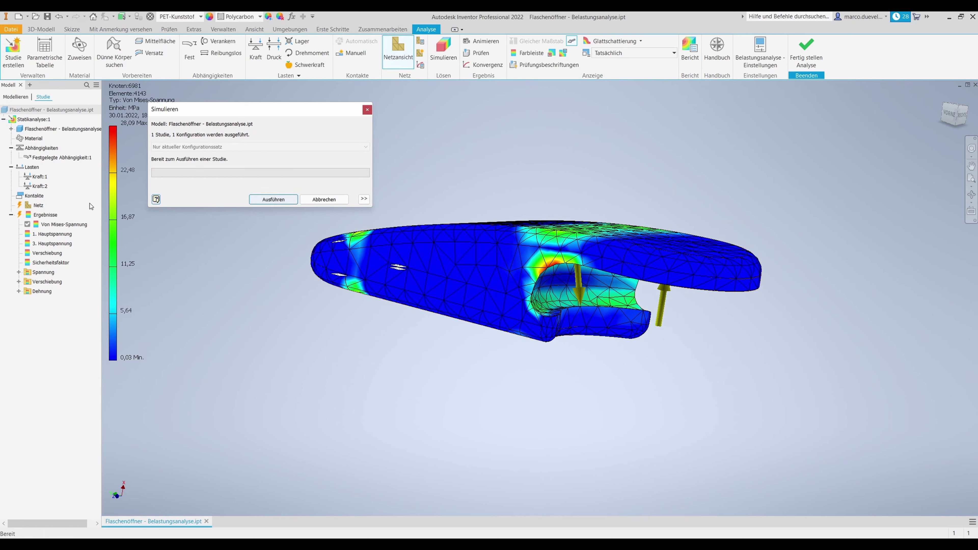
click(265, 199)
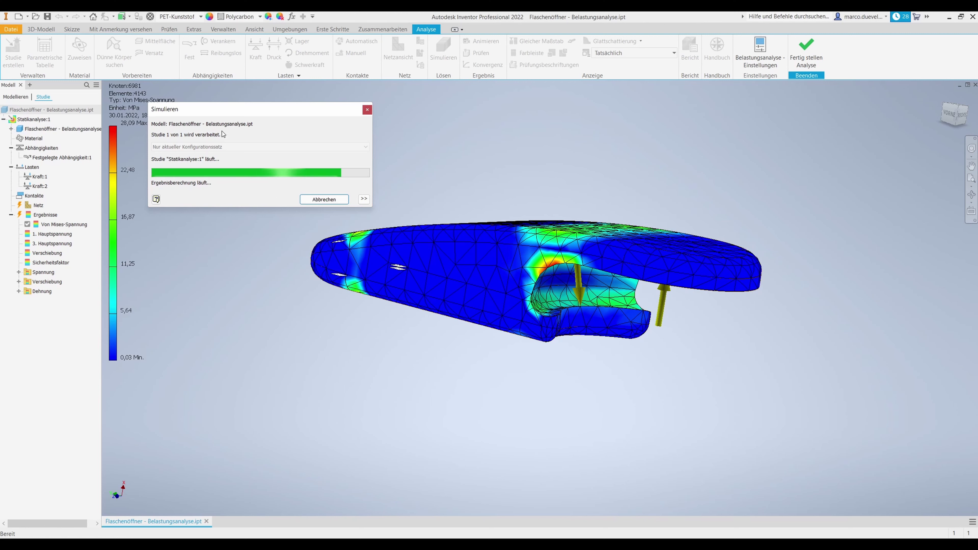
mouse_move(519, 223)
shift+middle_down()
mouse_move(507, 258)
mouse_move(498, 234)
mouse_move(545, 242)
mouse_move(514, 260)
mouse_move(511, 232)
mouse_move(493, 219)
mouse_move(437, 212)
mouse_move(507, 251)
mouse_move(484, 262)
mouse_move(508, 247)
mouse_move(521, 253)
mouse_move(508, 255)
mouse_move(514, 210)
shift+middle_up()
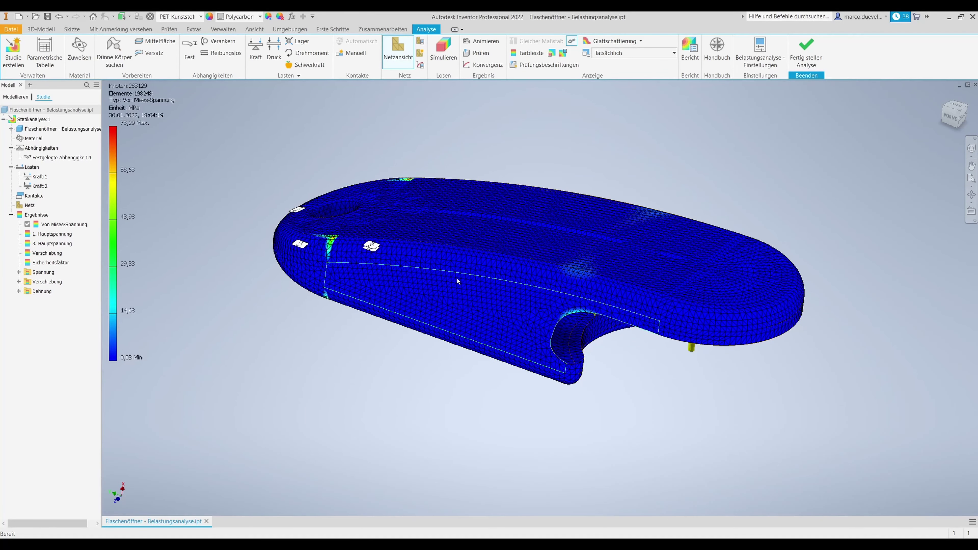
scroll(458, 255, up, 3)
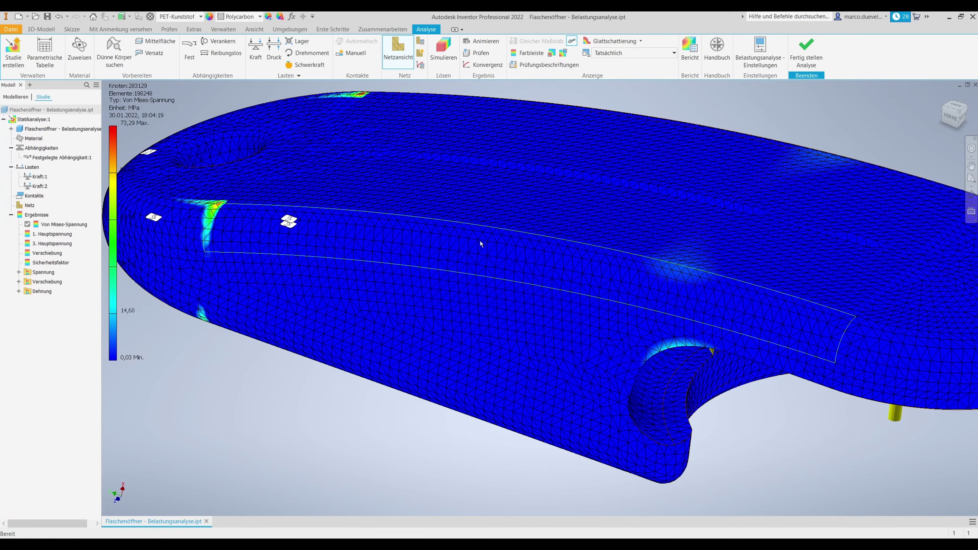
mouse_move(493, 255)
scroll(513, 263, up, 3)
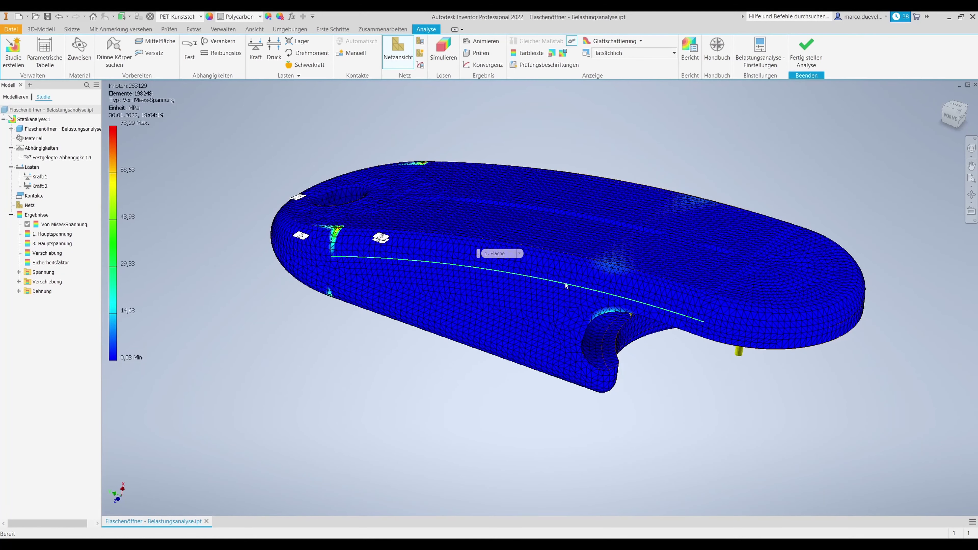
mouse_move(519, 292)
shift+middle_down()
mouse_move(526, 269)
mouse_move(517, 253)
mouse_move(479, 237)
mouse_move(519, 247)
mouse_move(496, 239)
mouse_move(485, 244)
mouse_move(524, 255)
mouse_move(519, 286)
mouse_move(467, 301)
mouse_move(414, 268)
mouse_move(505, 281)
mouse_move(498, 256)
mouse_move(471, 247)
mouse_move(480, 270)
mouse_move(510, 258)
mouse_move(477, 260)
mouse_move(485, 202)
mouse_move(500, 258)
shift+middle_up()
scroll(621, 224, down, 5)
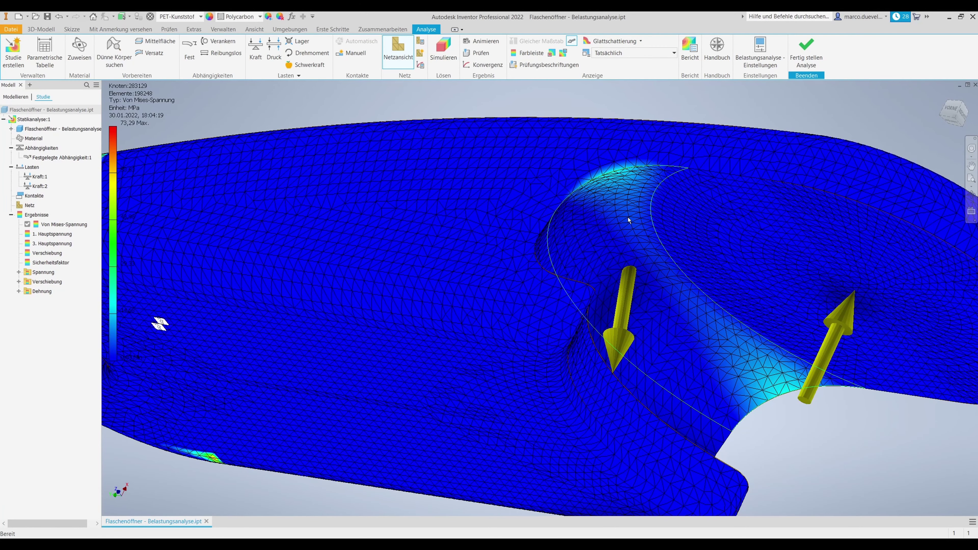
scroll(613, 208, up, 5)
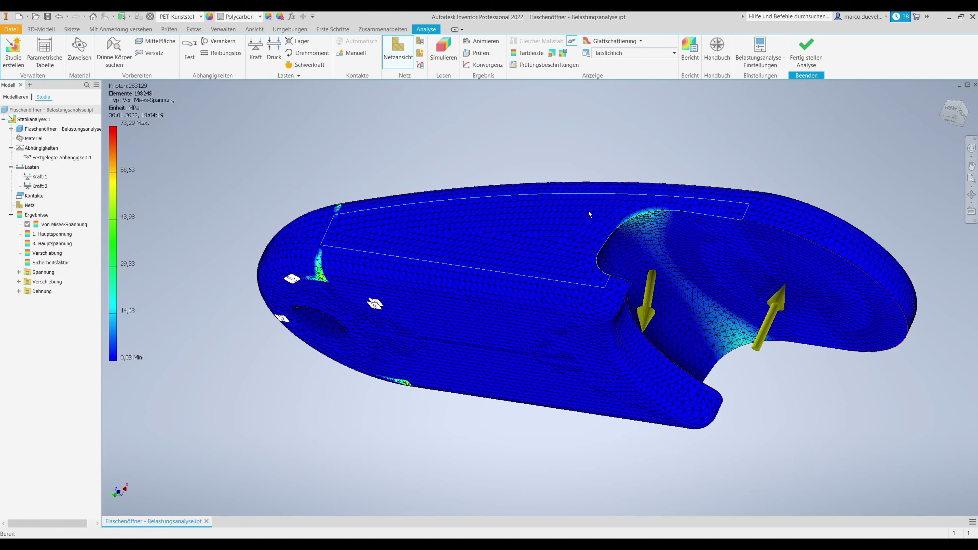
mouse_move(585, 218)
shift+middle_down()
mouse_move(469, 227)
mouse_move(385, 208)
mouse_move(496, 193)
mouse_move(590, 203)
mouse_move(551, 190)
mouse_move(561, 226)
shift+middle_up()
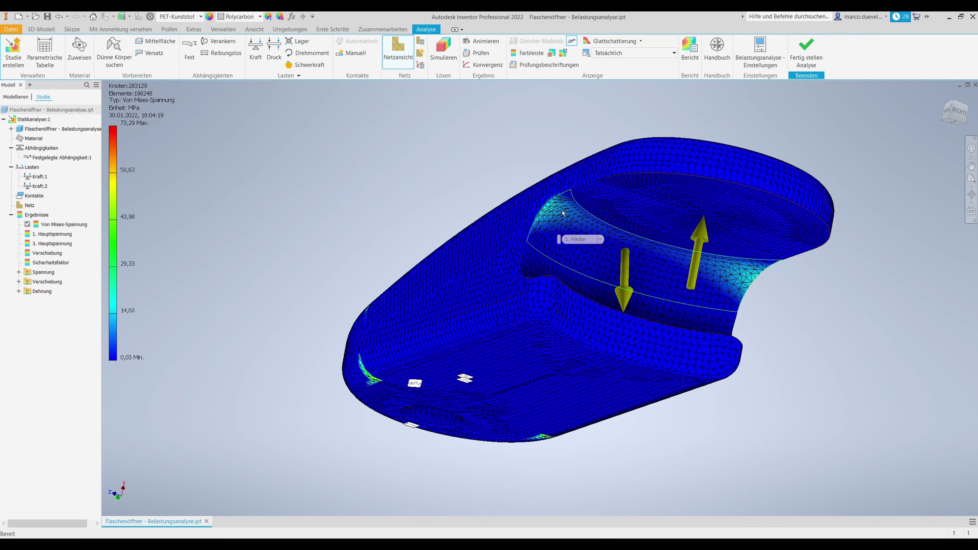
shift+middle_drag(555, 215, 556, 217)
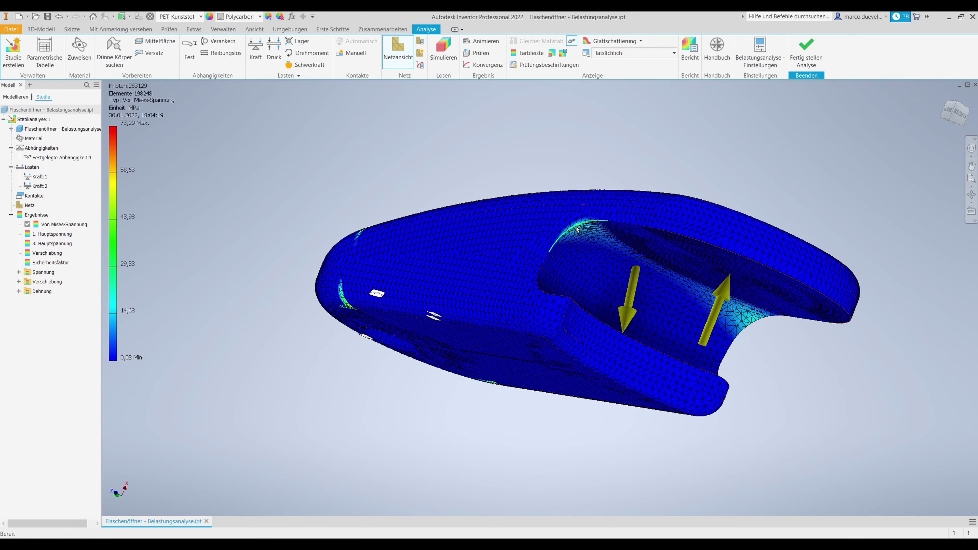
scroll(576, 231, up, 3)
scroll(576, 239, up, 3)
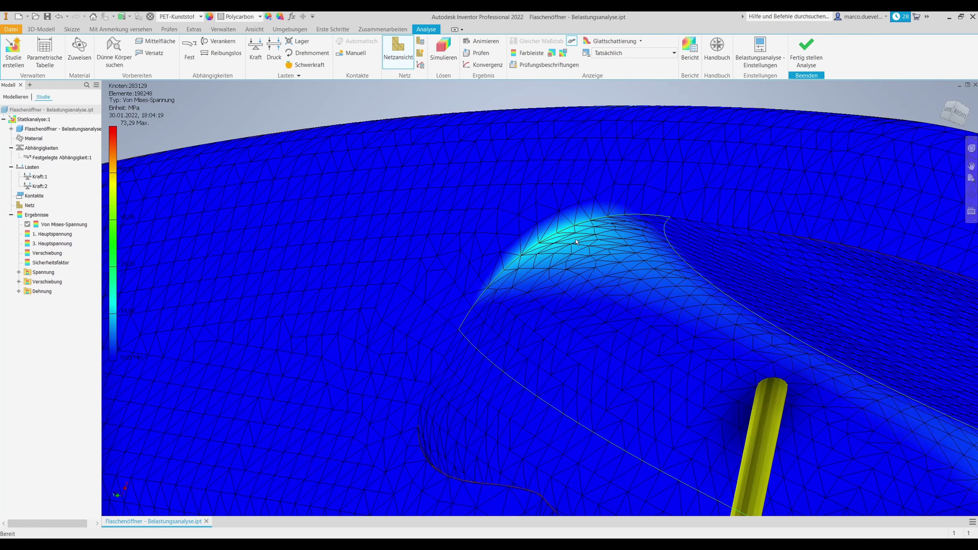
scroll(576, 242, up, 2)
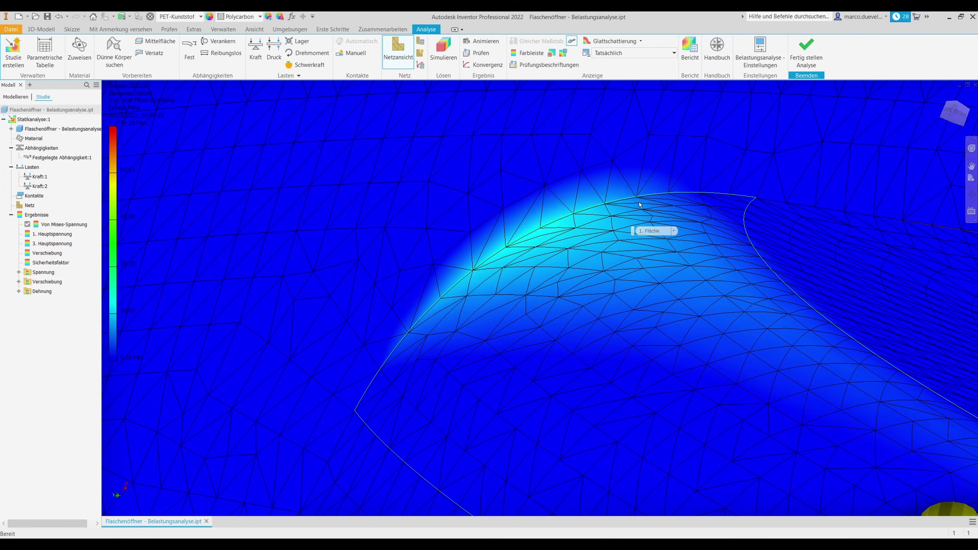
scroll(526, 272, down, 5)
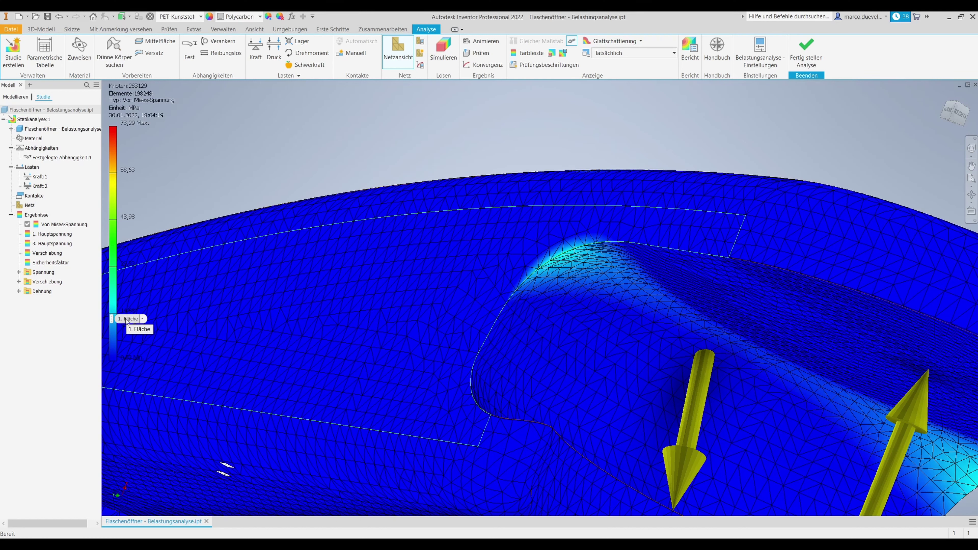
scroll(406, 250, down, 5)
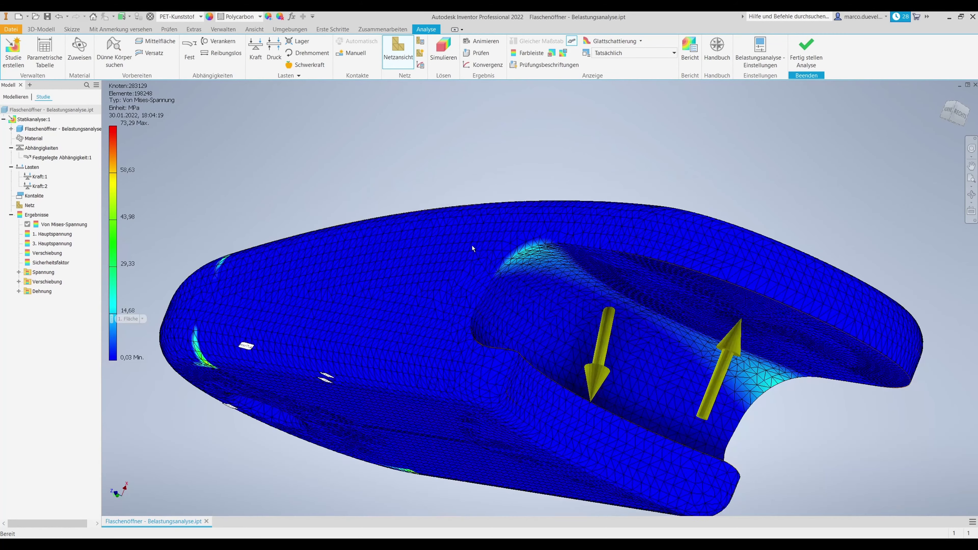
scroll(471, 246, down, 2)
mouse_move(440, 245)
shift+middle_down()
mouse_move(374, 247)
mouse_move(419, 231)
shift+middle_up()
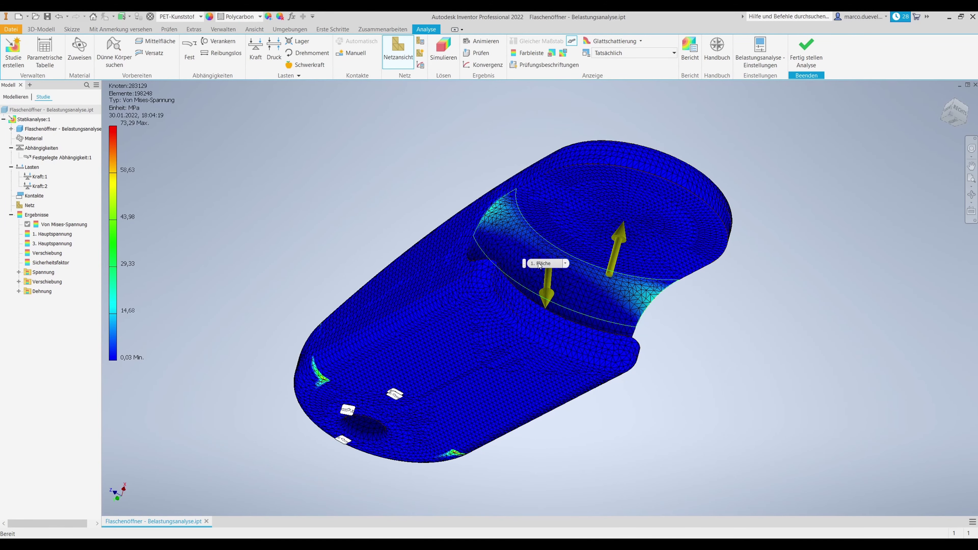
mouse_move(539, 265)
shift+middle_down()
mouse_move(525, 218)
mouse_move(498, 245)
mouse_move(489, 306)
mouse_move(448, 284)
mouse_move(465, 273)
mouse_move(459, 238)
mouse_move(438, 233)
mouse_move(469, 253)
mouse_move(452, 227)
mouse_move(465, 250)
mouse_move(463, 220)
mouse_move(447, 233)
mouse_move(530, 255)
shift+middle_up()
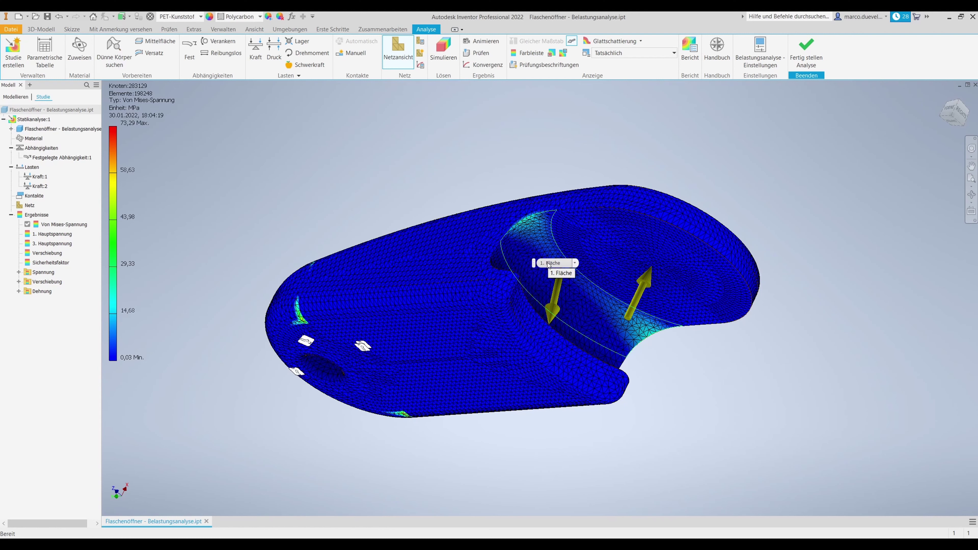
scroll(422, 168, down, 3)
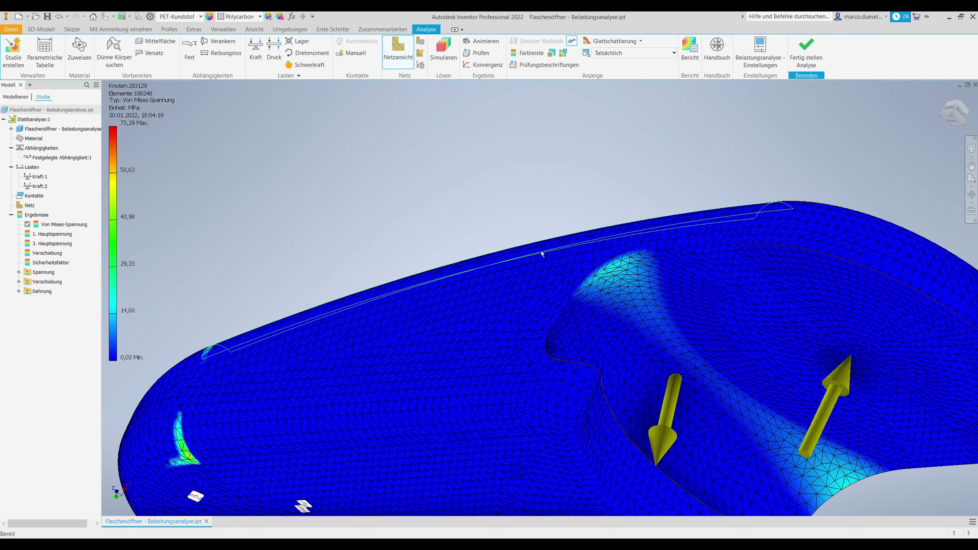
scroll(616, 300, up, 2)
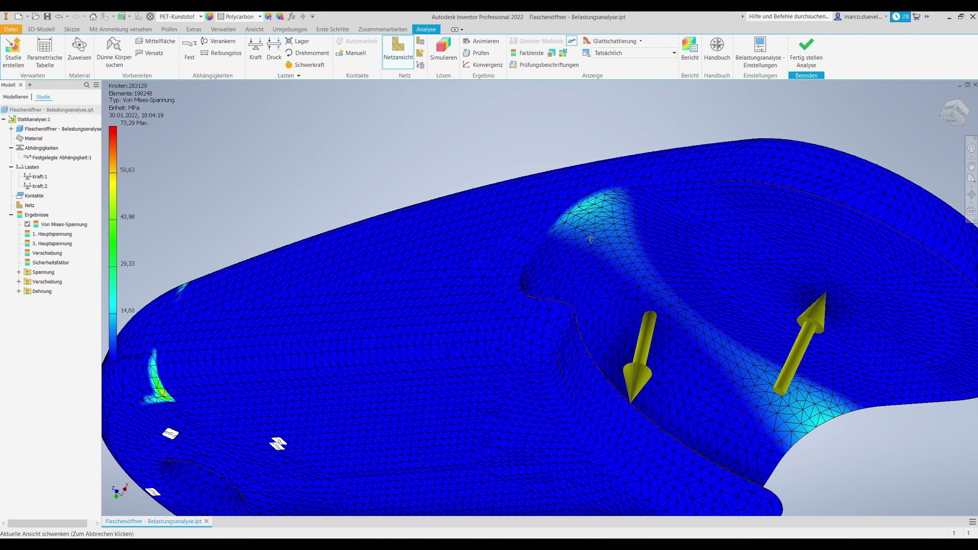
scroll(591, 238, up, 2)
scroll(591, 238, up, 2)
mouse_move(591, 238)
shift+middle_down()
mouse_move(526, 270)
mouse_move(574, 287)
shift+middle_up()
scroll(339, 267, down, 4)
scroll(338, 268, down, 5)
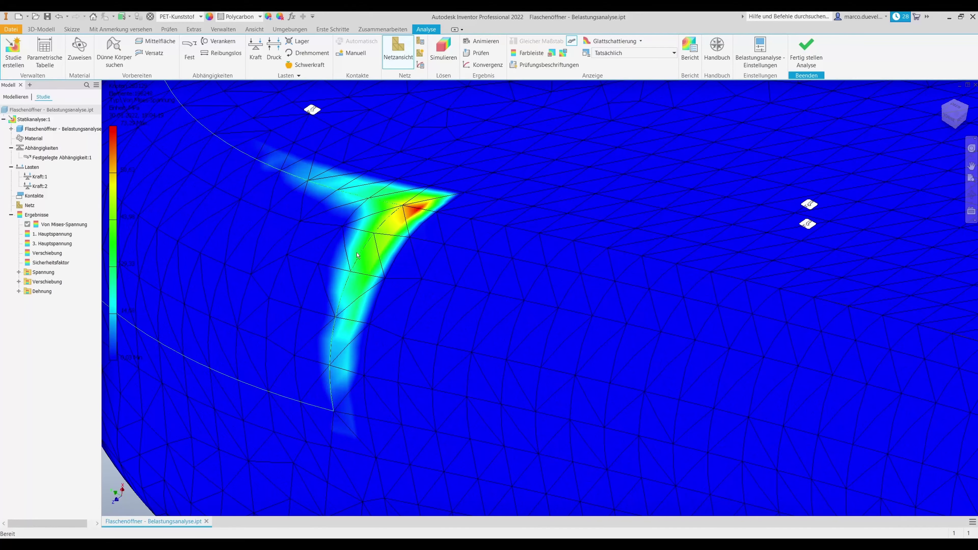
scroll(394, 216, up, 2)
scroll(569, 216, up, 3)
scroll(570, 218, up, 2)
scroll(567, 218, up, 2)
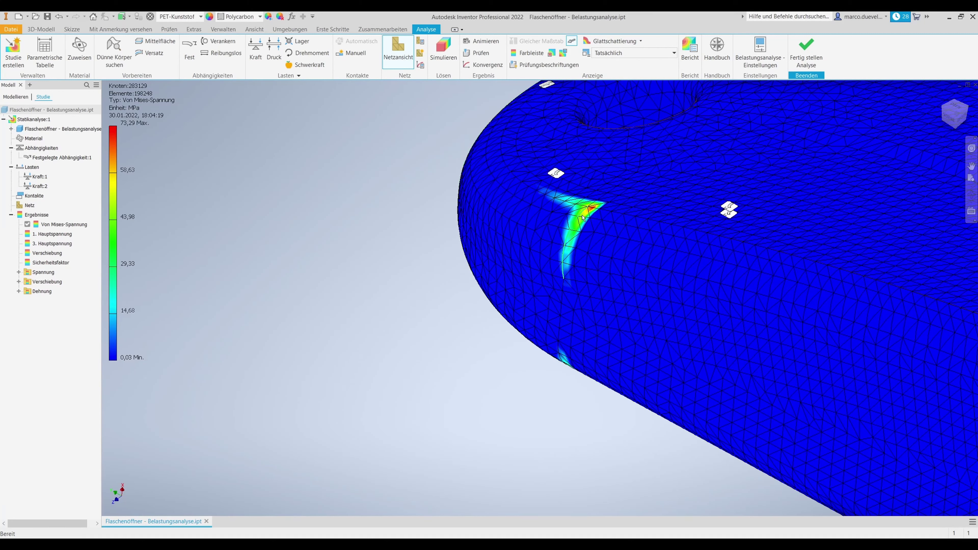
scroll(584, 222, down, 5)
shift+middle_drag(588, 224, 749, 245)
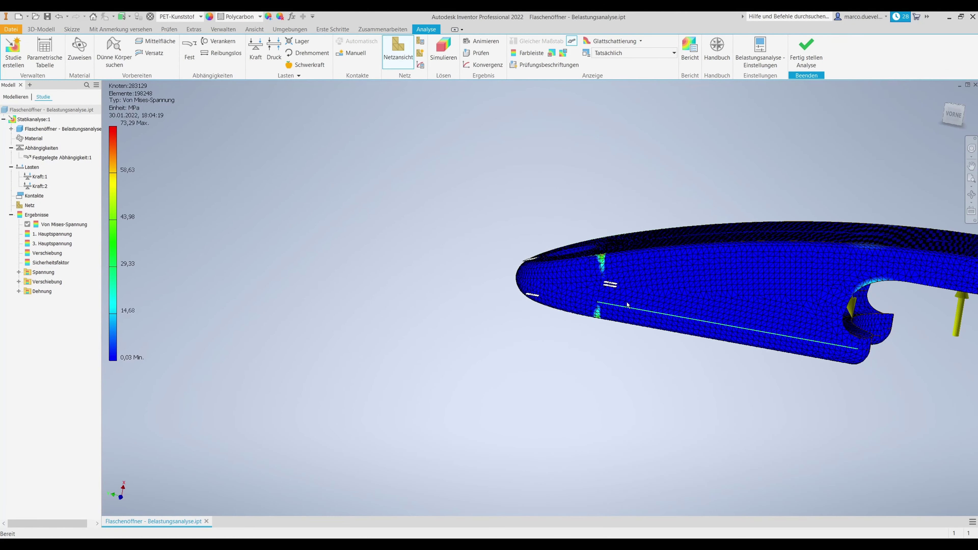
scroll(605, 269, up, 5)
scroll(602, 258, up, 4)
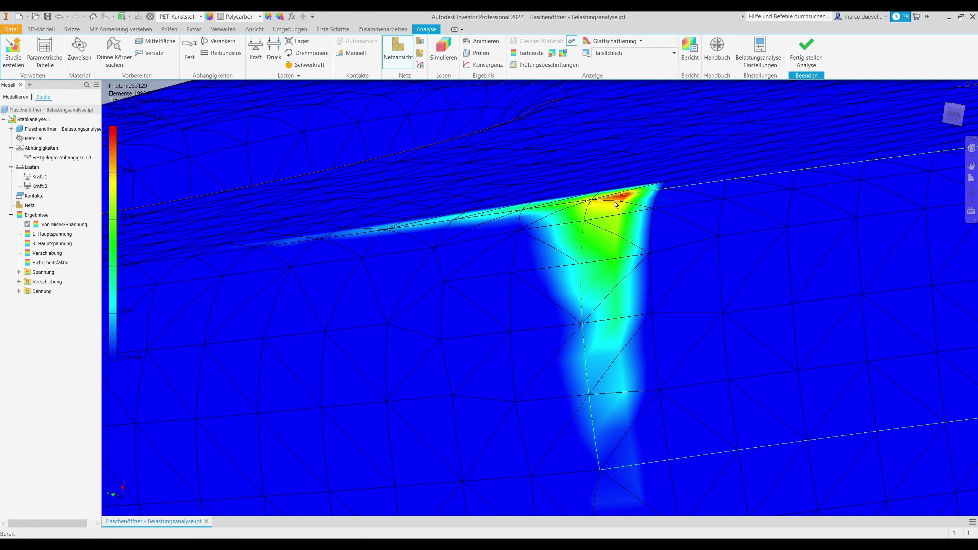
scroll(615, 204, up, 5)
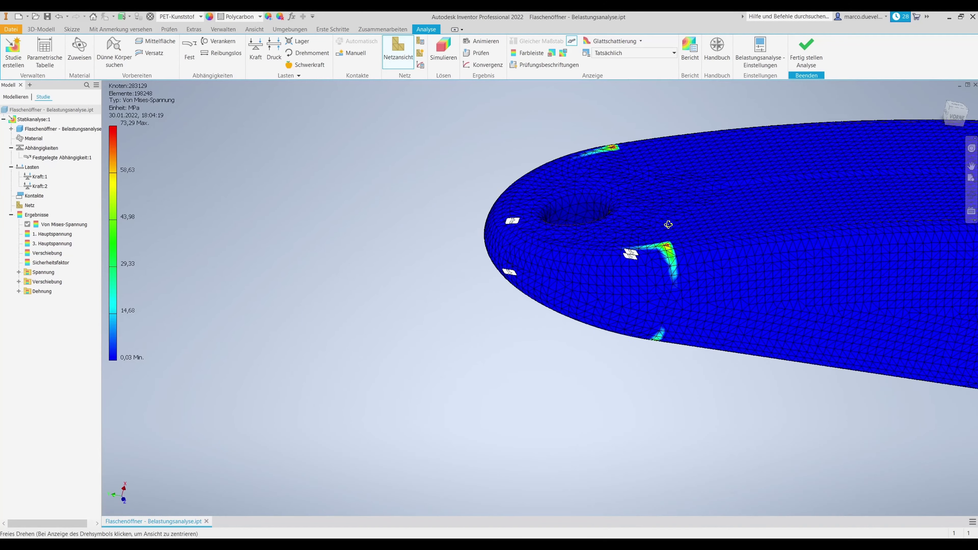
mouse_move(636, 211)
shift+middle_down()
mouse_move(711, 239)
mouse_move(684, 263)
mouse_move(676, 225)
shift+middle_up()
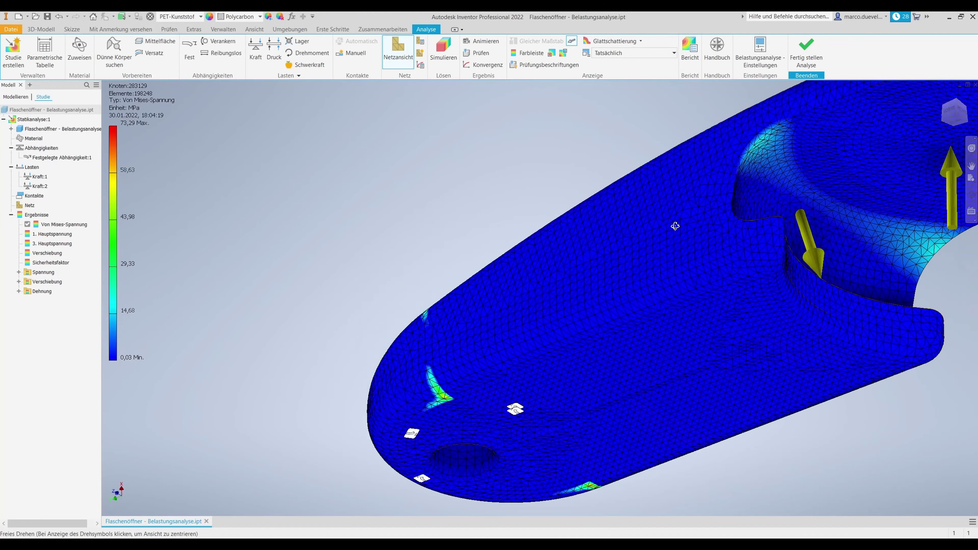
scroll(767, 172, down, 5)
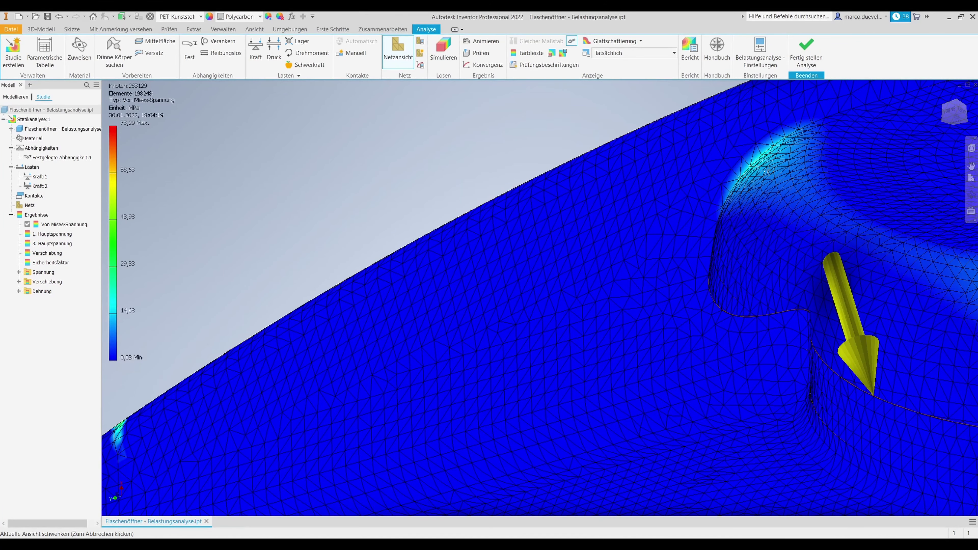
scroll(620, 220, up, 2)
scroll(620, 220, down, 5)
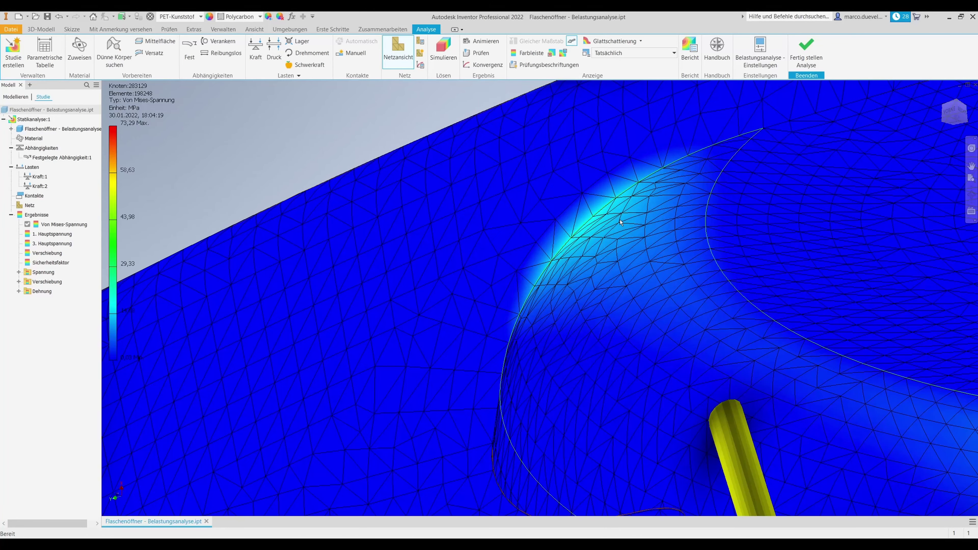
scroll(620, 222, up, 6)
shift+middle_drag(595, 237, 600, 275)
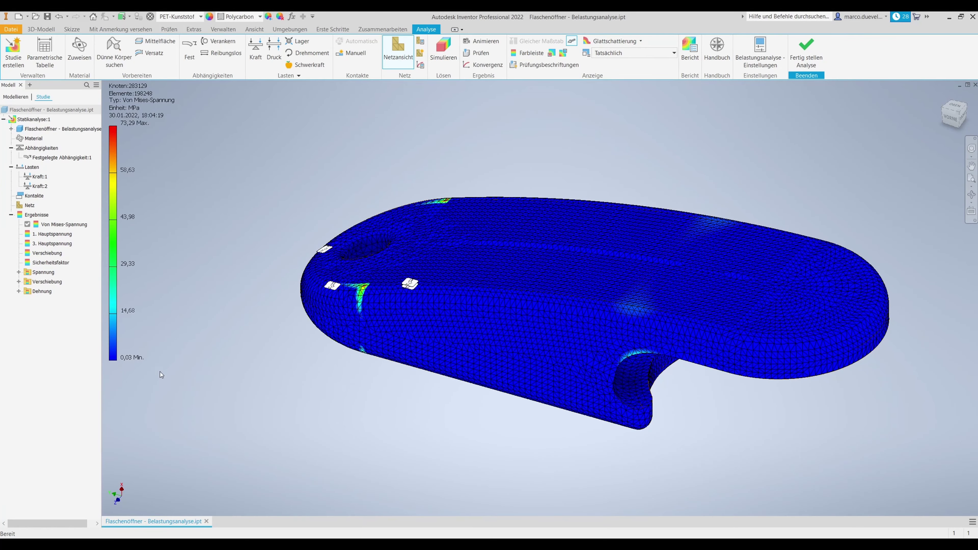
mouse_move(513, 293)
shift+middle_down()
mouse_move(518, 262)
mouse_move(465, 251)
shift+middle_up()
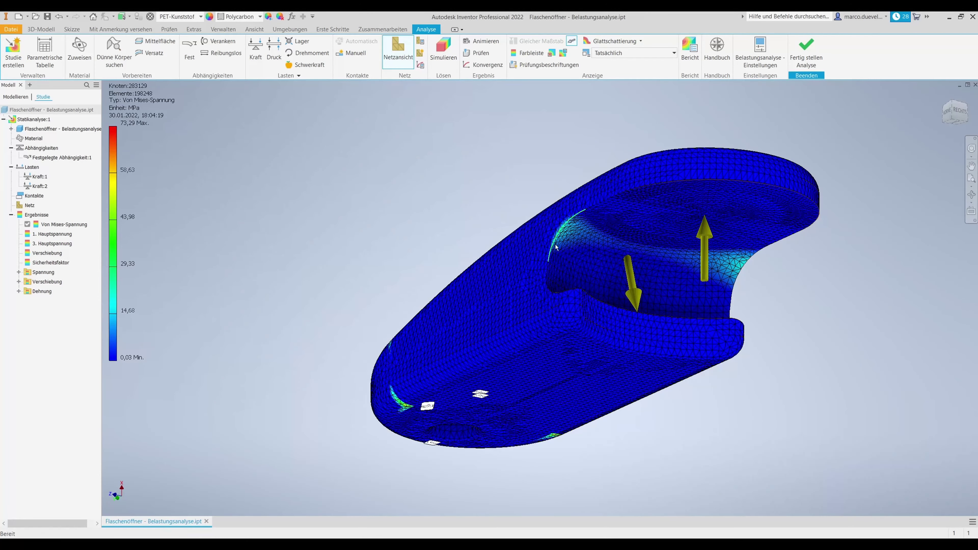
shift+middle_drag(580, 266, 658, 382)
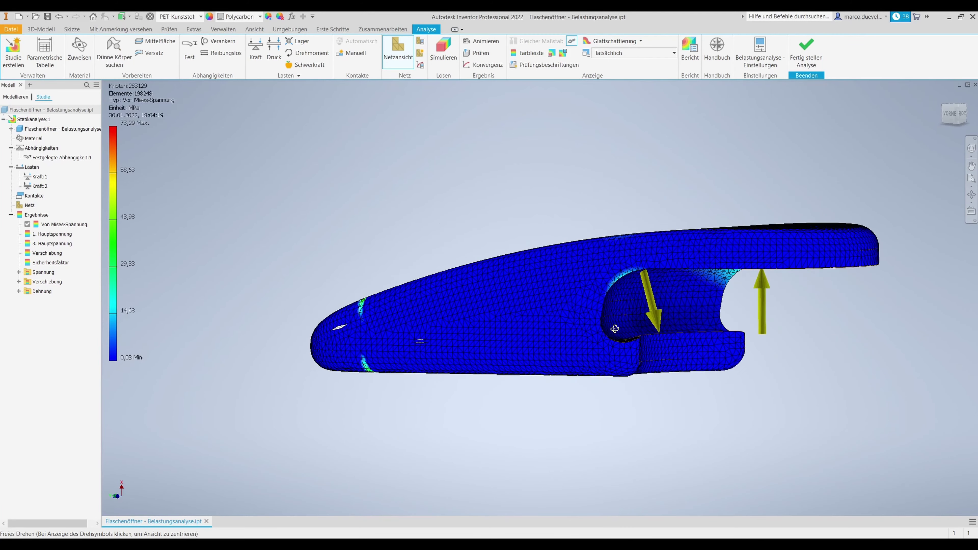
scroll(658, 382, up, 3)
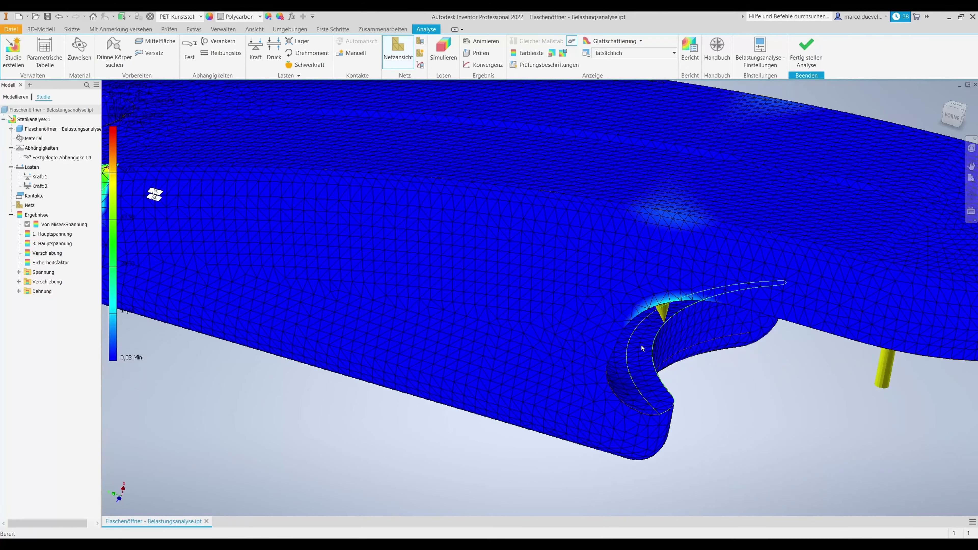
scroll(642, 346, down, 3)
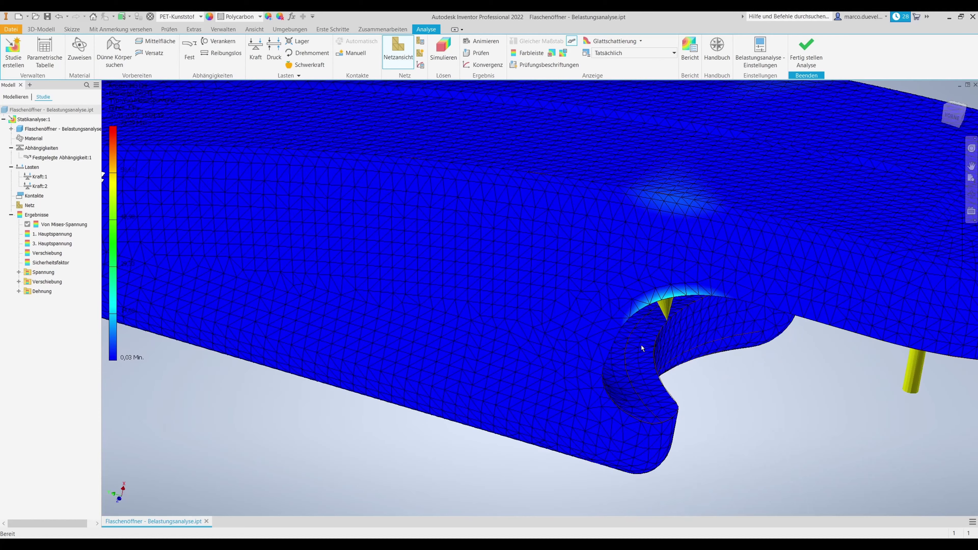
shift+middle_drag(648, 333, 618, 327)
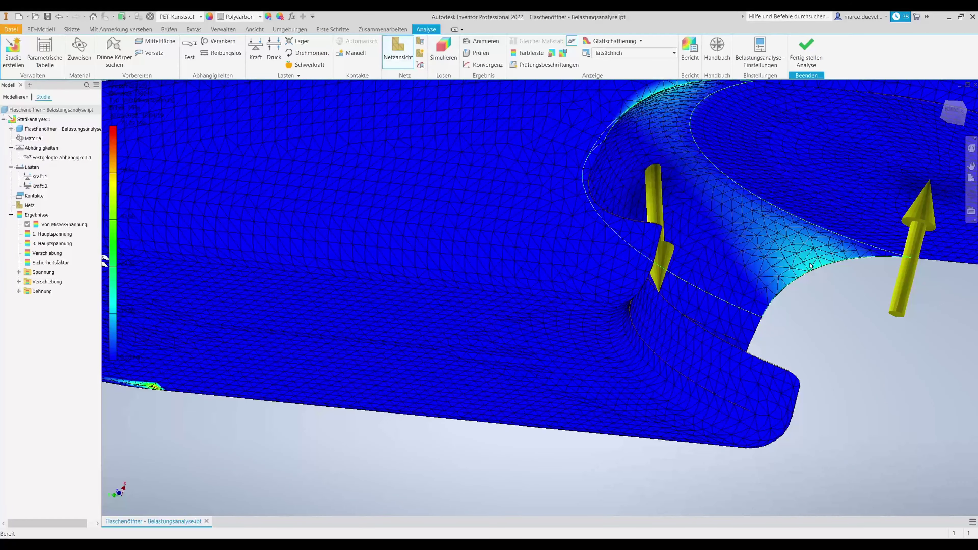
scroll(656, 118, down, 5)
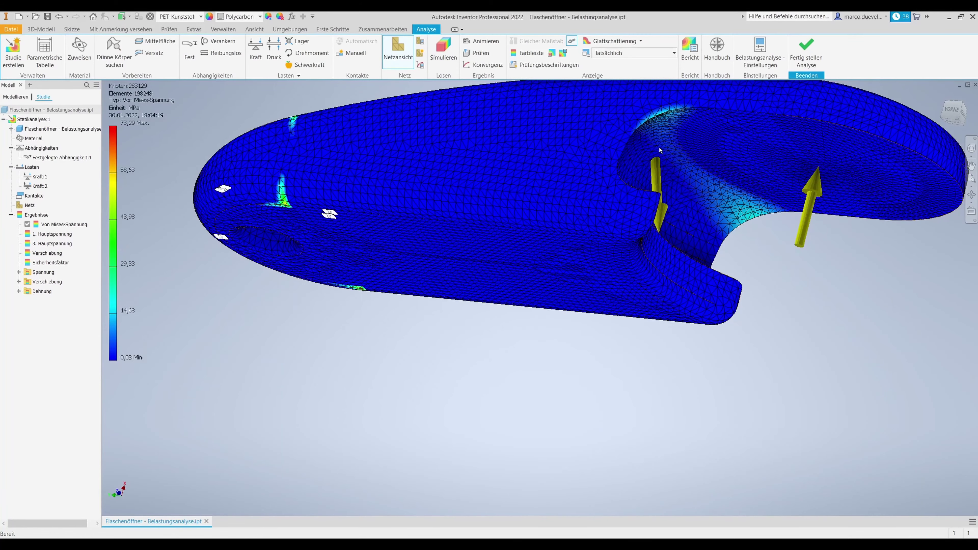
middle_drag(580, 224, 538, 242)
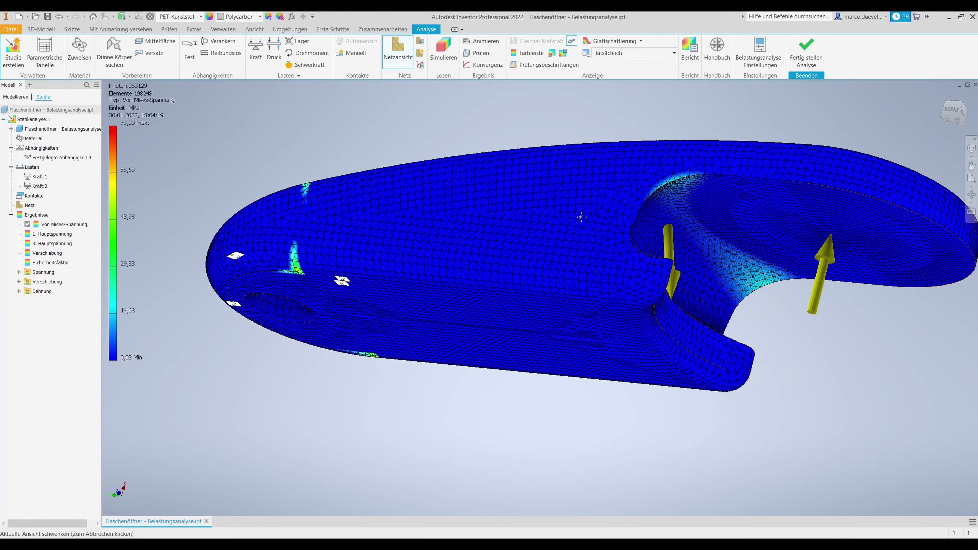
shift+middle_drag(585, 205, 505, 166)
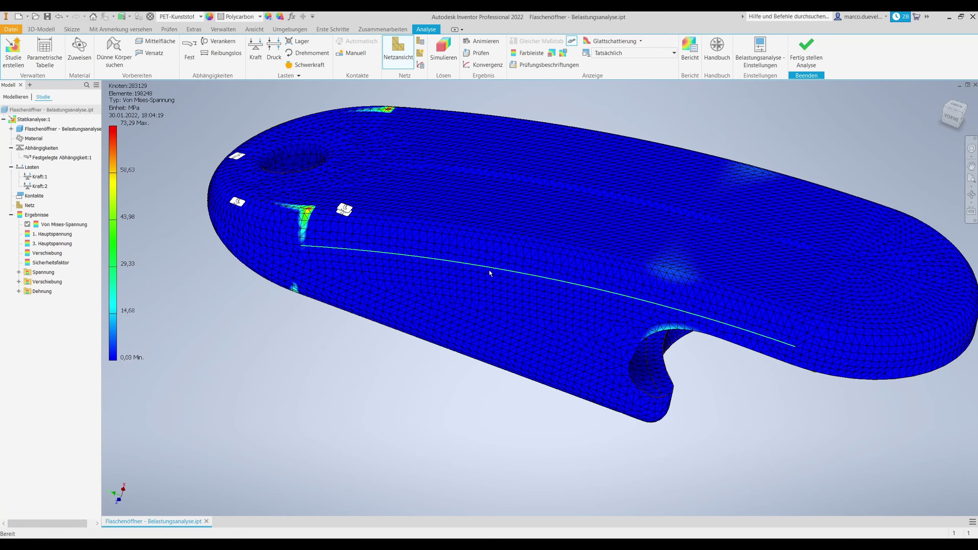
shift+middle_drag(489, 270, 460, 271)
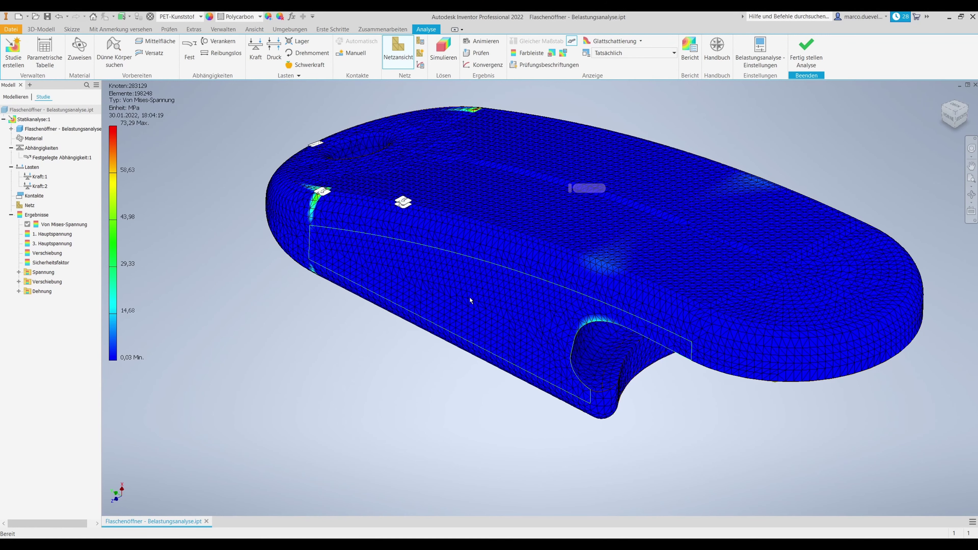
mouse_move(490, 281)
shift+middle_down()
mouse_move(372, 336)
mouse_move(380, 342)
shift+middle_up()
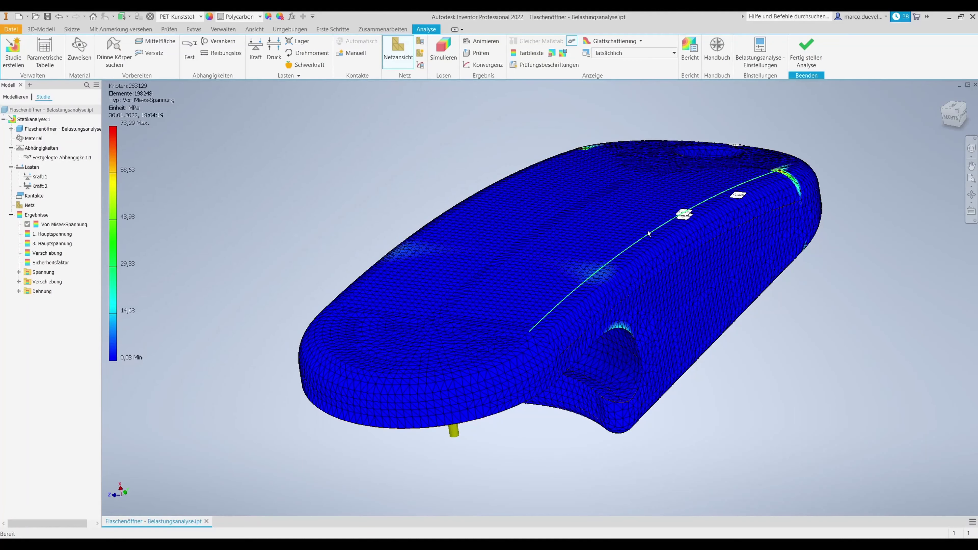
mouse_move(539, 222)
shift+middle_down()
mouse_move(651, 227)
mouse_move(639, 231)
shift+middle_up()
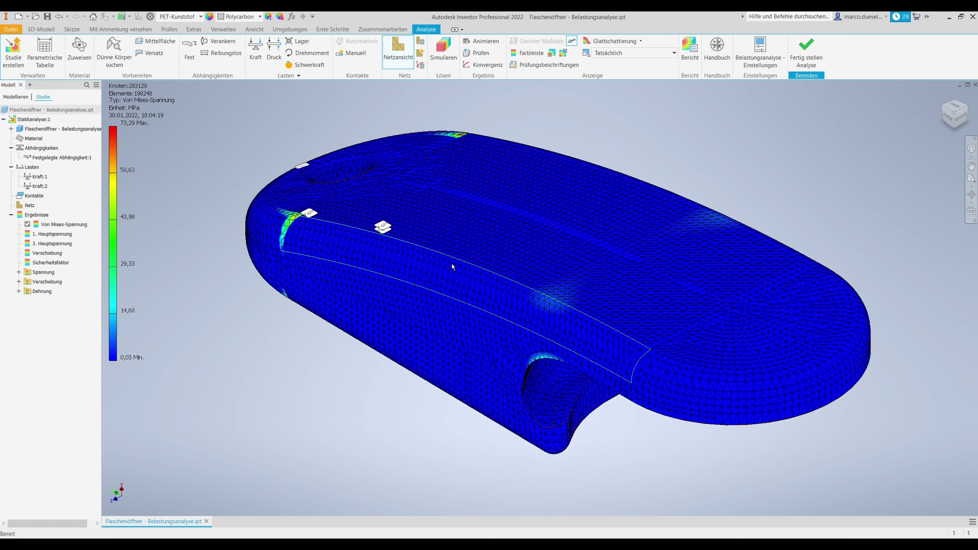
mouse_move(456, 251)
shift+middle_down()
mouse_move(384, 214)
mouse_move(455, 235)
shift+middle_up()
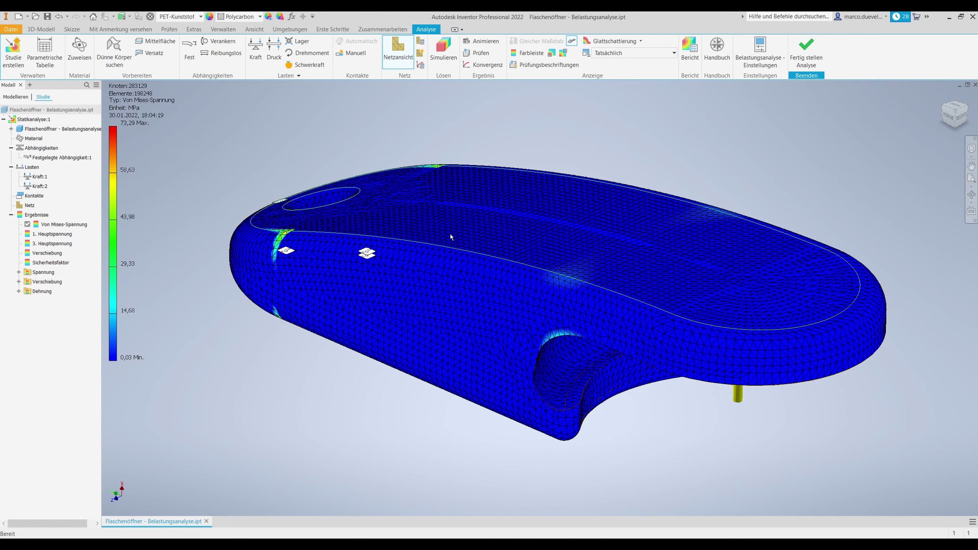
mouse_move(443, 275)
shift+middle_down()
mouse_move(427, 247)
mouse_move(423, 263)
shift+middle_up()
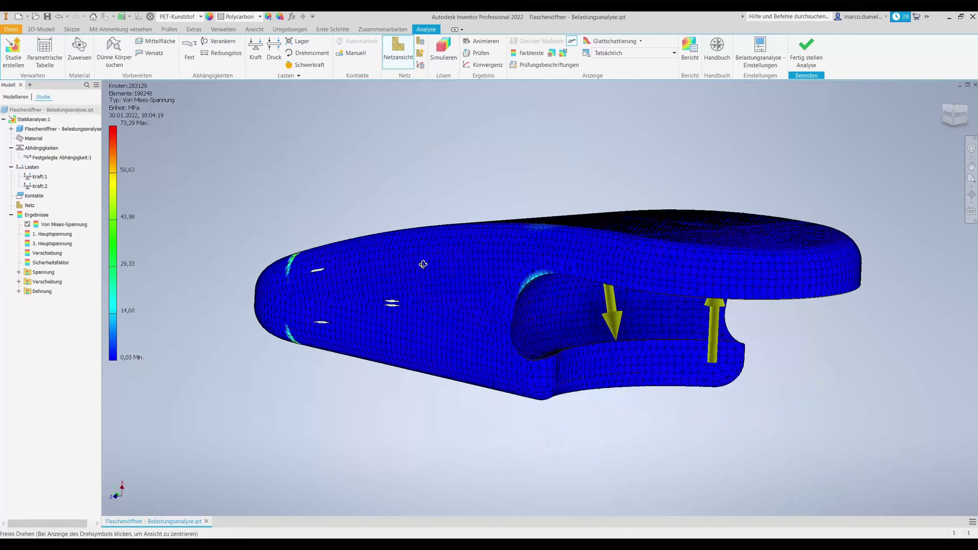
shift+middle_drag(423, 264, 421, 272)
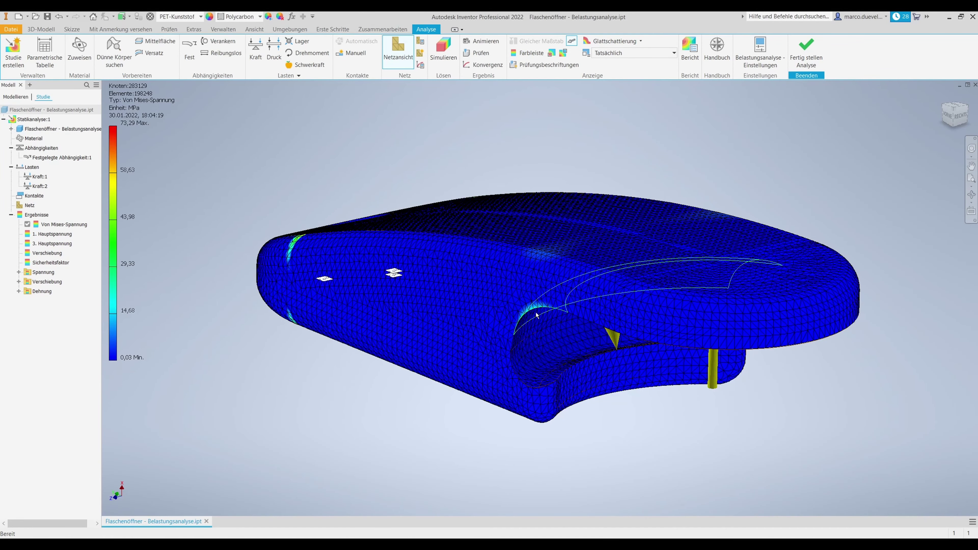
mouse_move(536, 315)
shift+middle_down()
mouse_move(494, 281)
mouse_move(520, 290)
mouse_move(502, 328)
mouse_move(504, 307)
mouse_move(524, 293)
mouse_move(508, 279)
mouse_move(508, 304)
mouse_move(506, 284)
shift+middle_up()
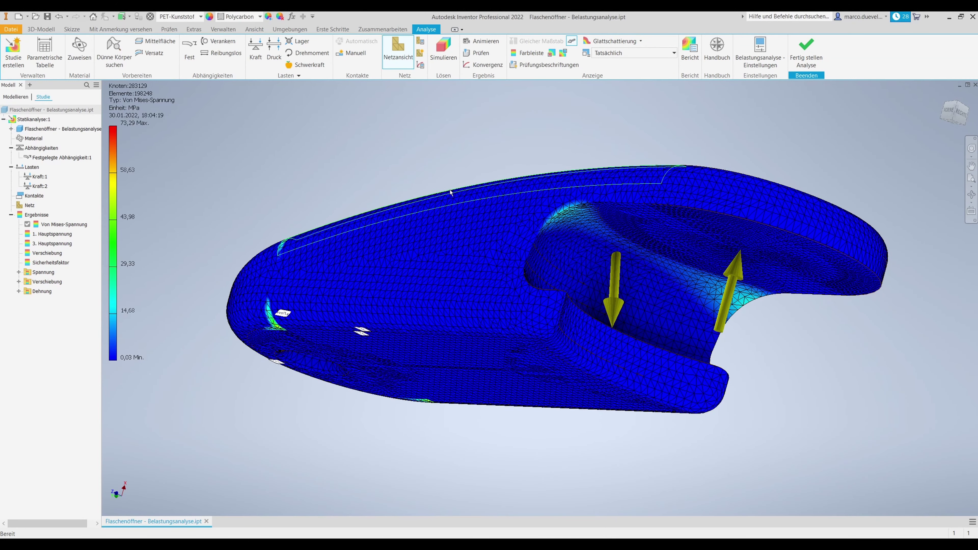
shift+middle_drag(450, 199, 428, 223)
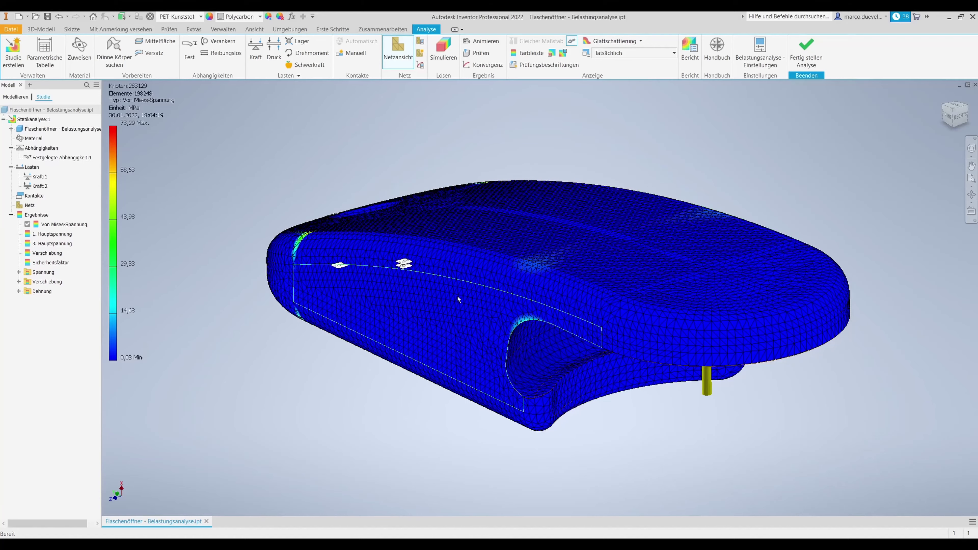
mouse_move(501, 272)
shift+middle_down()
mouse_move(498, 259)
mouse_move(488, 274)
shift+middle_up()
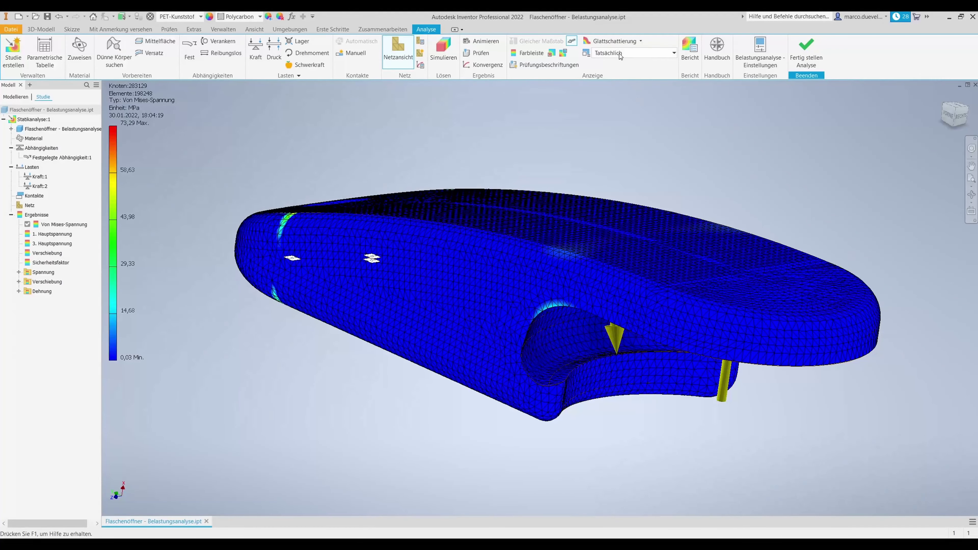
Switch the deformation scale from Tatsächlich to Angepasst x1 and orbit to view the deformed part
click(620, 55)
click(622, 95)
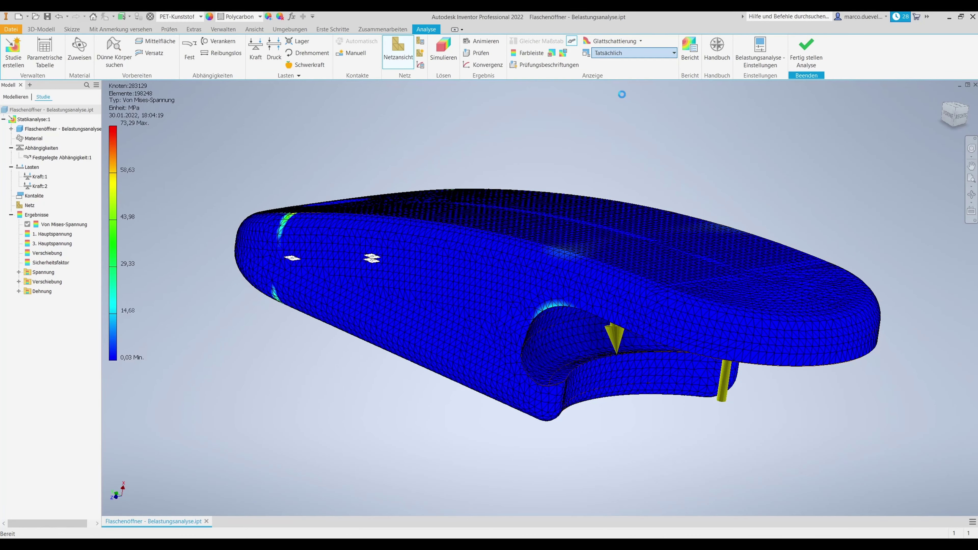
mouse_move(621, 95)
shift+middle_down()
mouse_move(639, 253)
mouse_move(551, 270)
mouse_move(535, 262)
shift+middle_up()
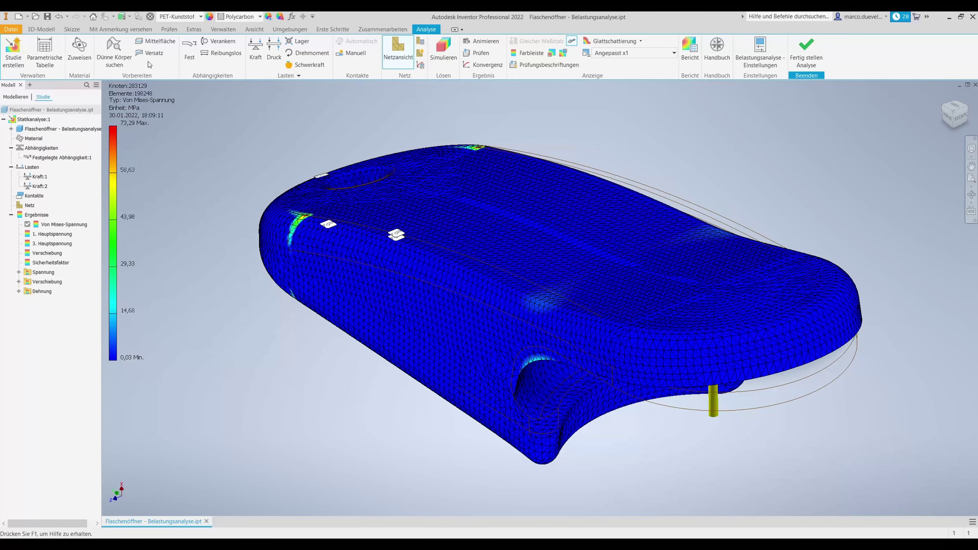